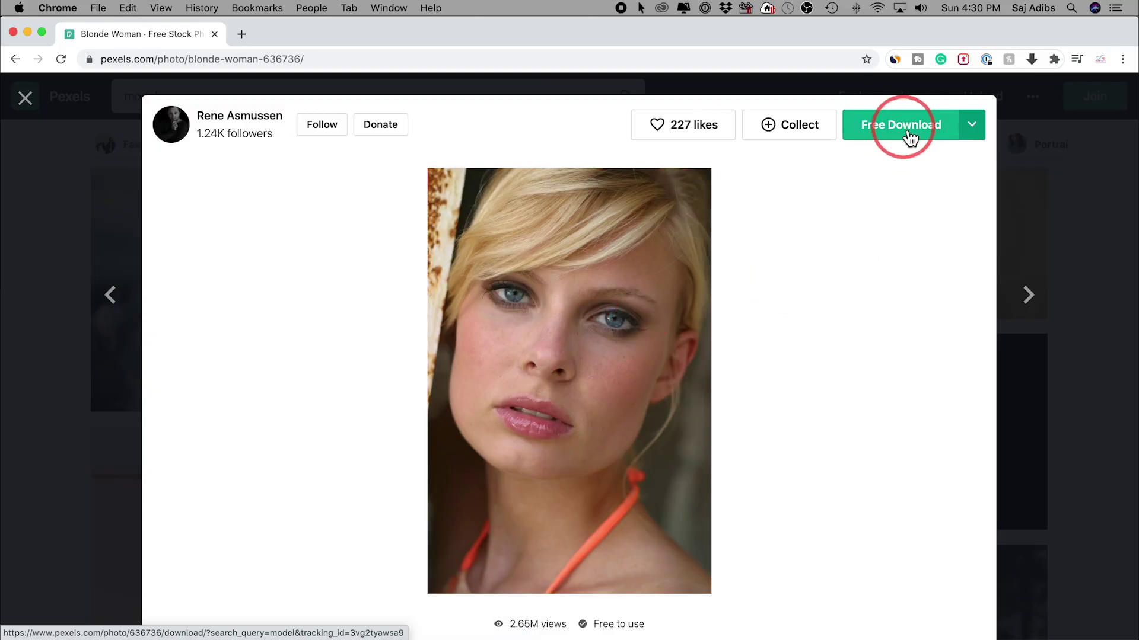
# - Switch to Photoshop with the downloaded pexels-rene-asmussen-636736.jpg portrait open
pyautogui.press('super+Tab')
pyautogui.press('super+Tab')
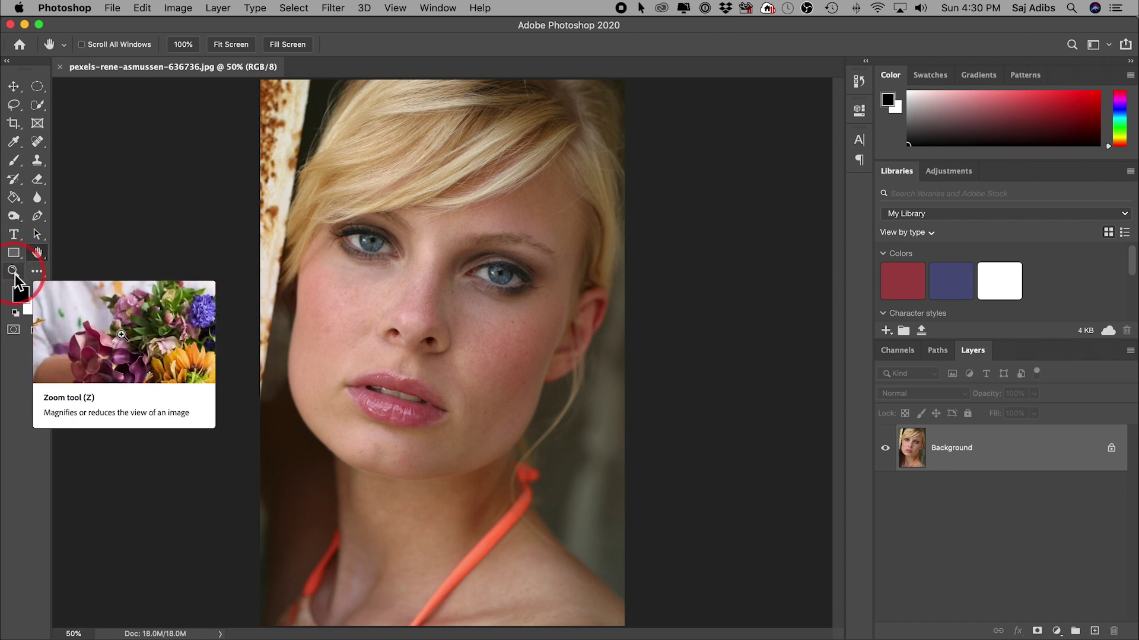
# - Zoom in between the eyes to 200% and pan so both blue eyes are centred
pyautogui.click(13, 272)
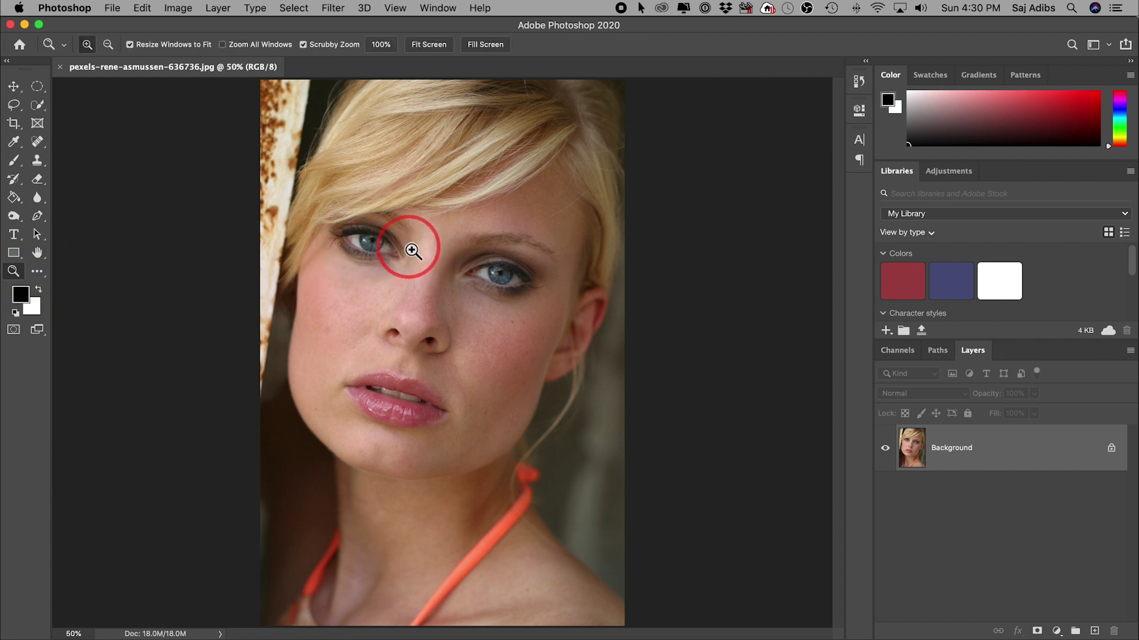
pyautogui.click(437, 257)
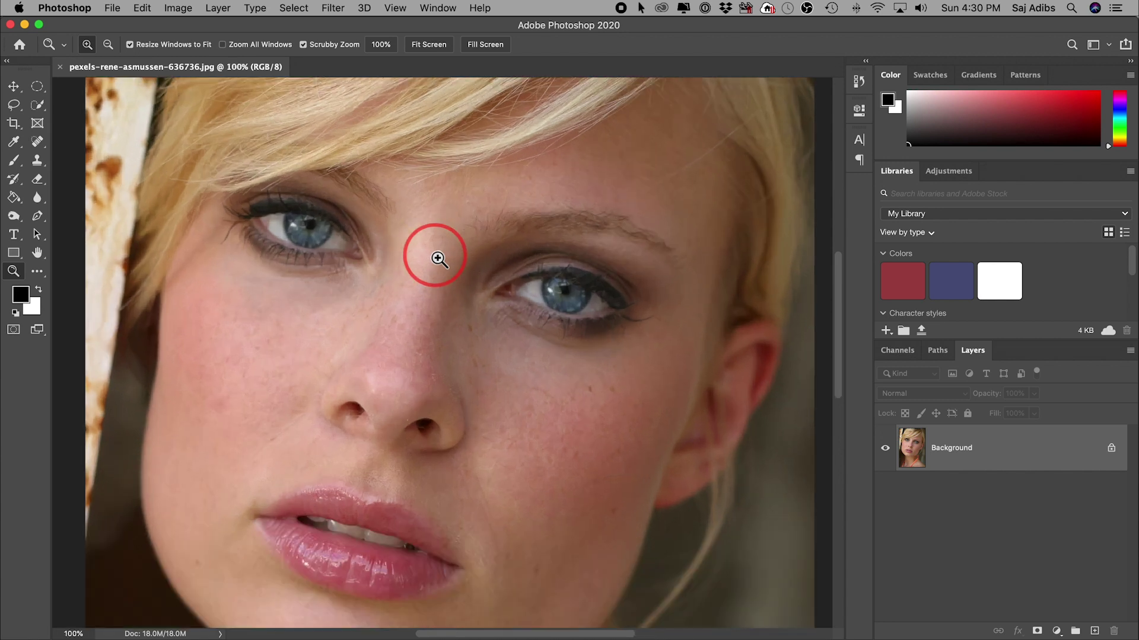
pyautogui.click(437, 258)
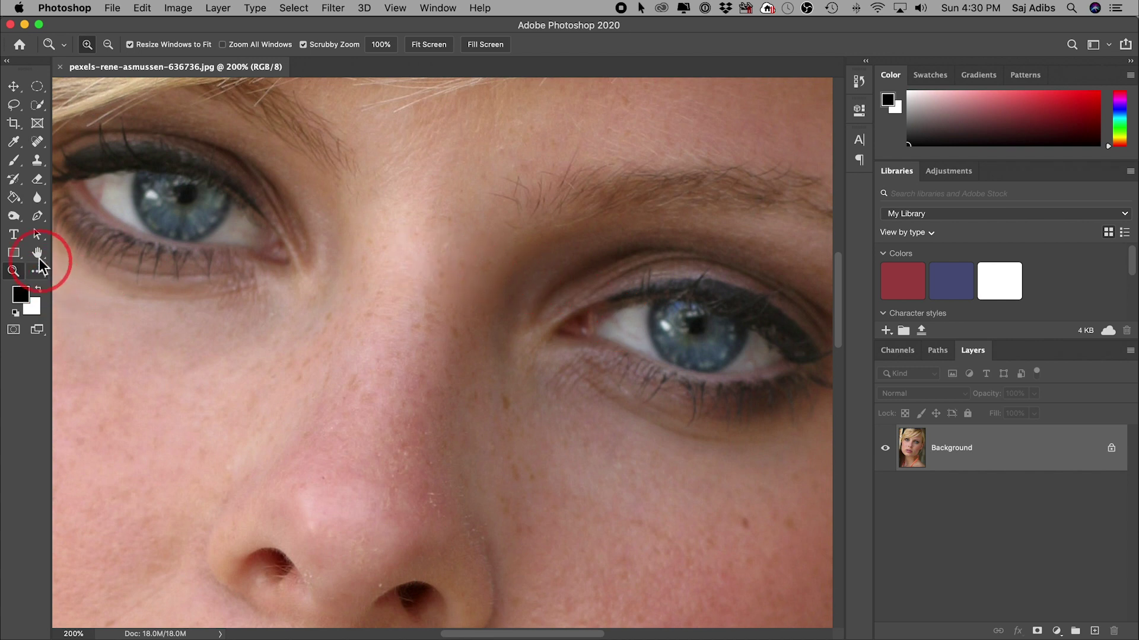
pyautogui.click(38, 257)
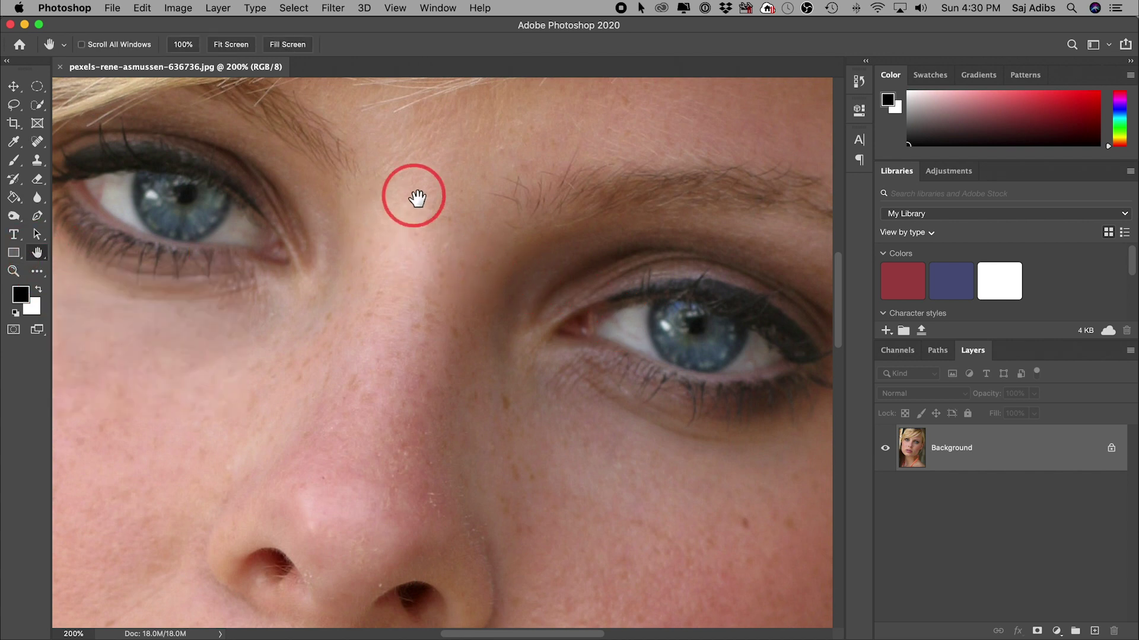
pyautogui.moveTo(422, 181); pyautogui.dragTo(409, 236)
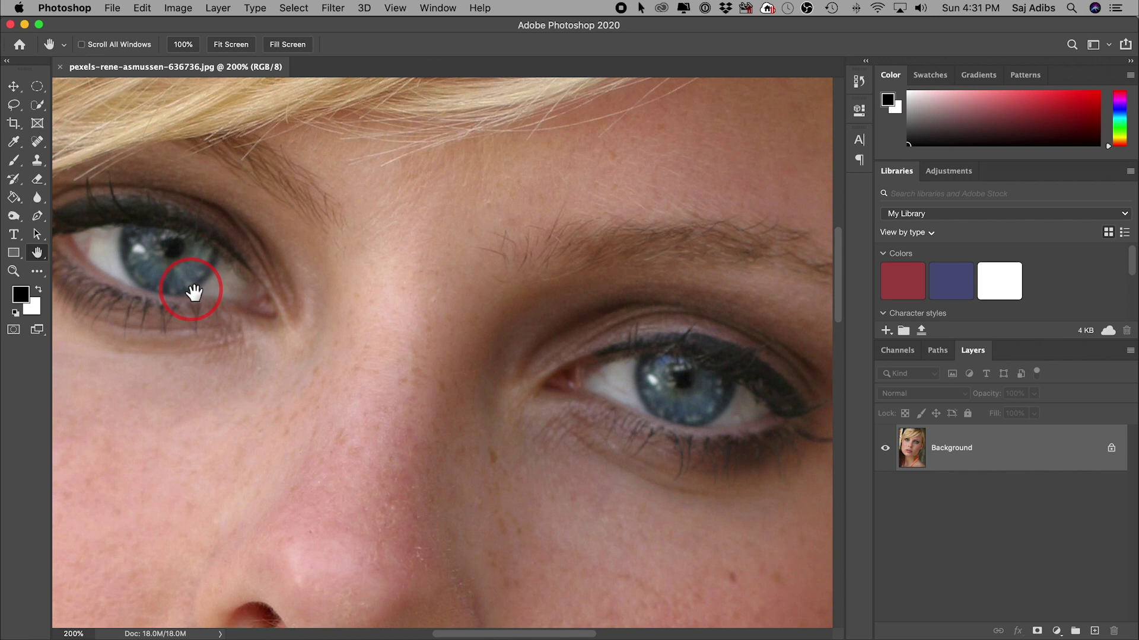
# - Draw an elliptical marquee over the left iris and adjust it to cover the whole iris
pyautogui.click(38, 87)
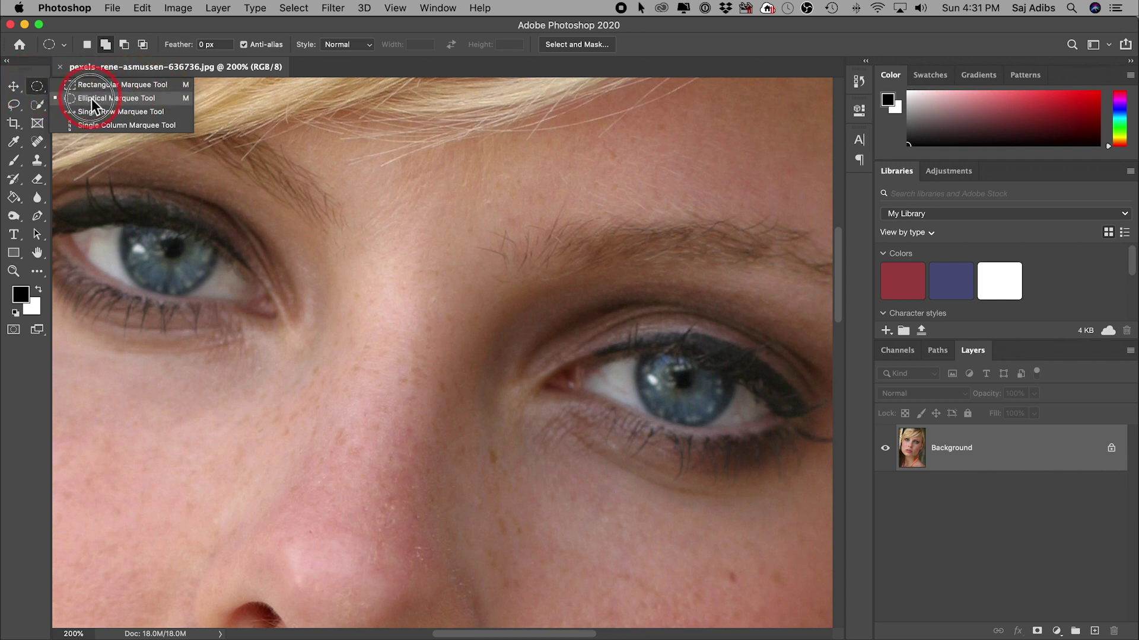
pyautogui.click(124, 99)
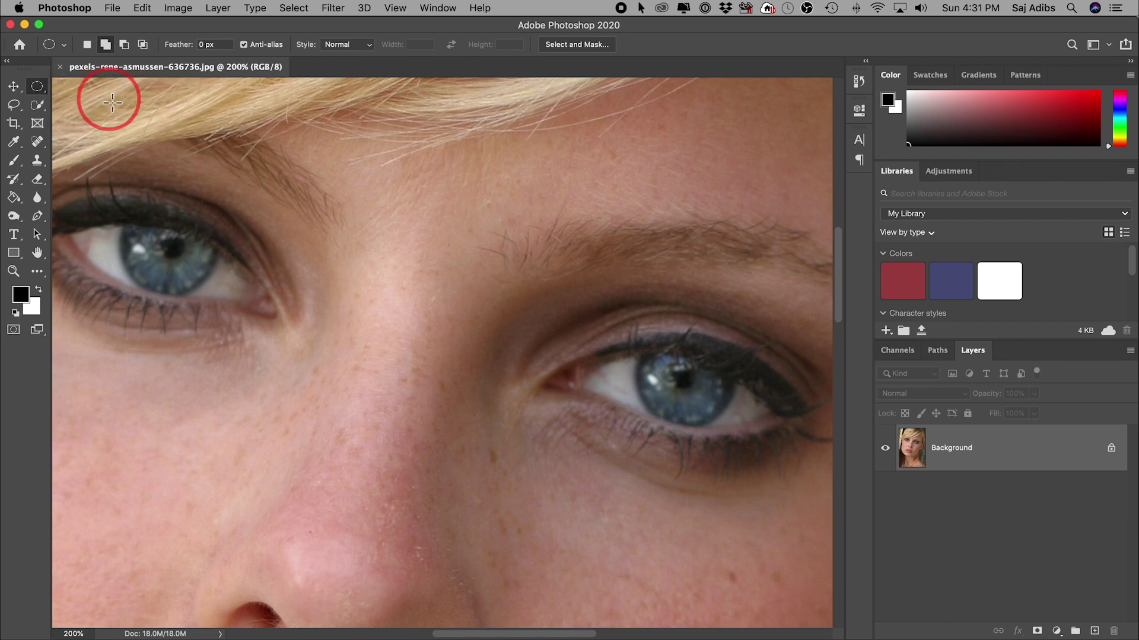
pyautogui.hscroll(-3, 165, 285)
pyautogui.scroll(-1, 166, 285)
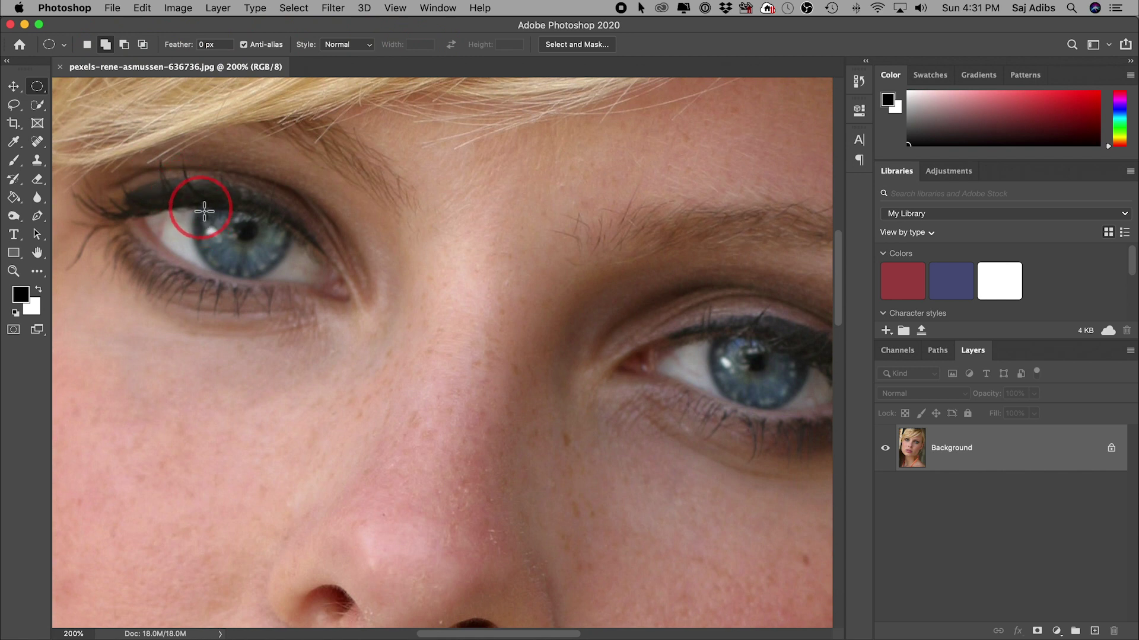
pyautogui.moveTo(261, 256); pyautogui.dragTo(292, 279)
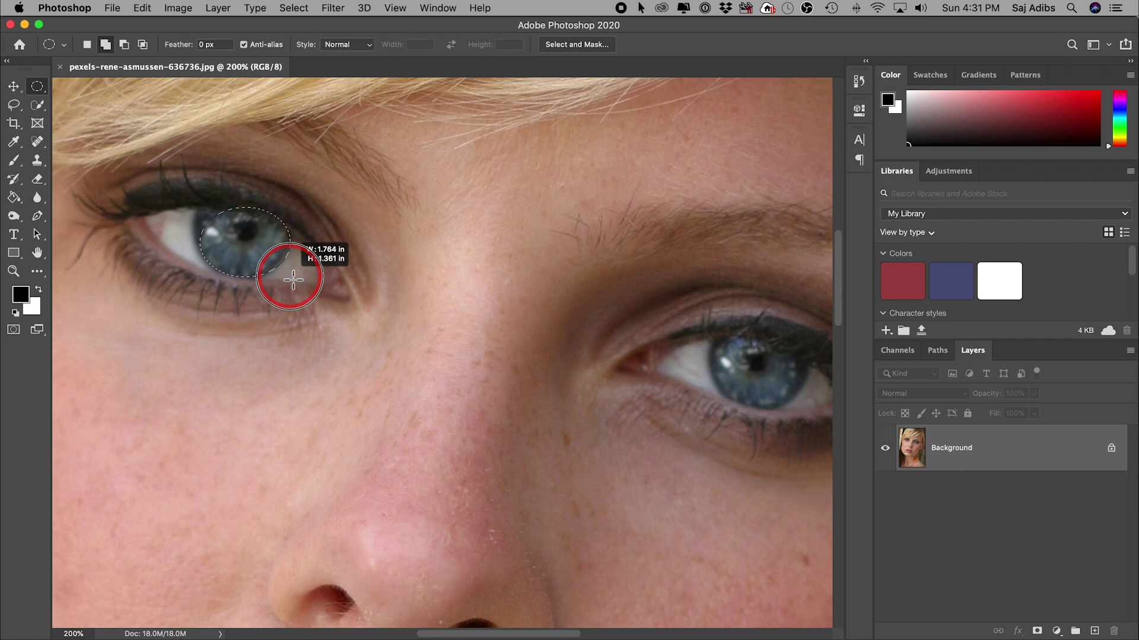
pyautogui.moveTo(293, 280)
pyautogui.mouseDown()
pyautogui.moveTo(273, 257)
pyautogui.moveTo(290, 281)
pyautogui.moveTo(277, 261)
pyautogui.moveTo(284, 272)
pyautogui.mouseUp()
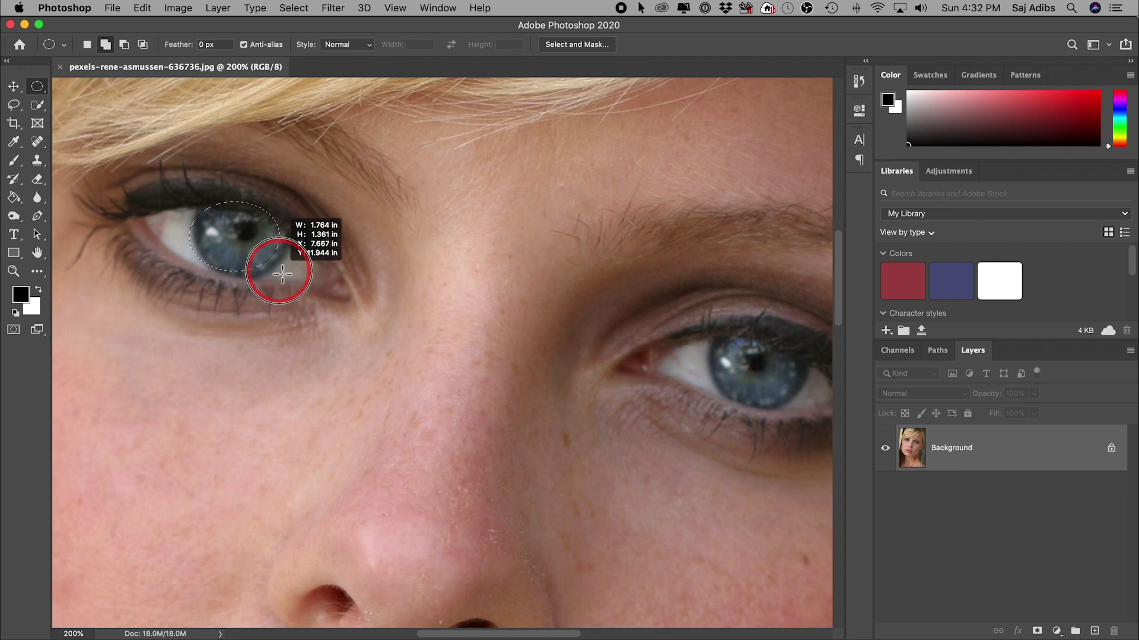
pyautogui.moveTo(287, 275); pyautogui.dragTo(294, 278)
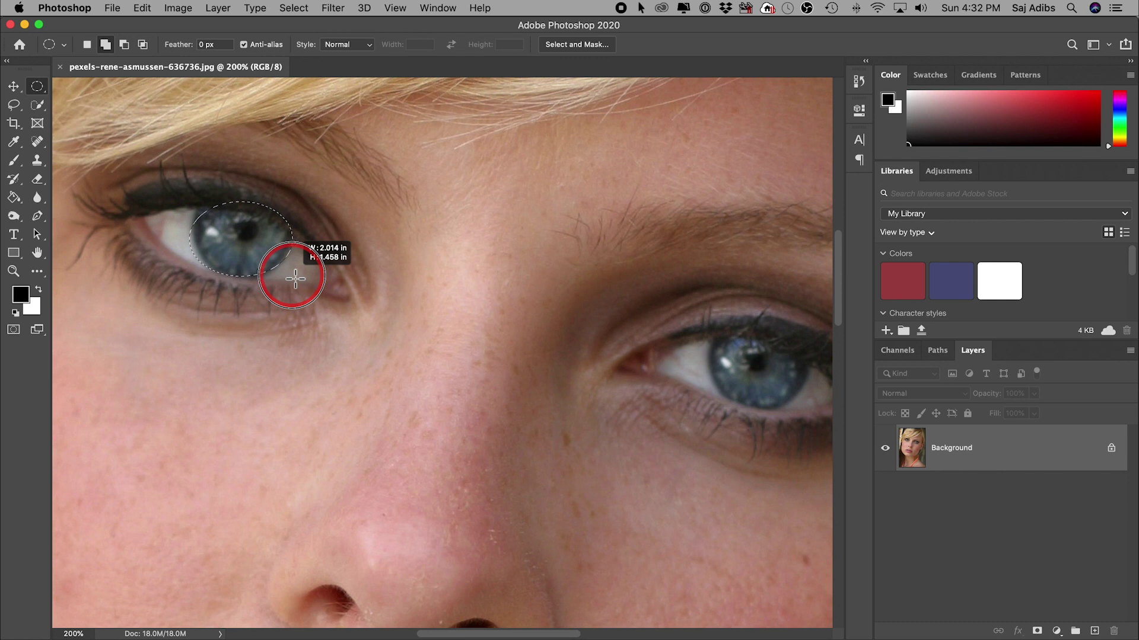
pyautogui.moveTo(295, 278)
pyautogui.mouseDown()
pyautogui.moveTo(280, 252)
pyautogui.moveTo(260, 255)
pyautogui.moveTo(295, 277)
pyautogui.mouseUp()
# - Pan to the right eye and add a second oval selection around the right iris
pyautogui.press('space')
pyautogui.hscroll(2, 475, 332)
pyautogui.click(724, 358)
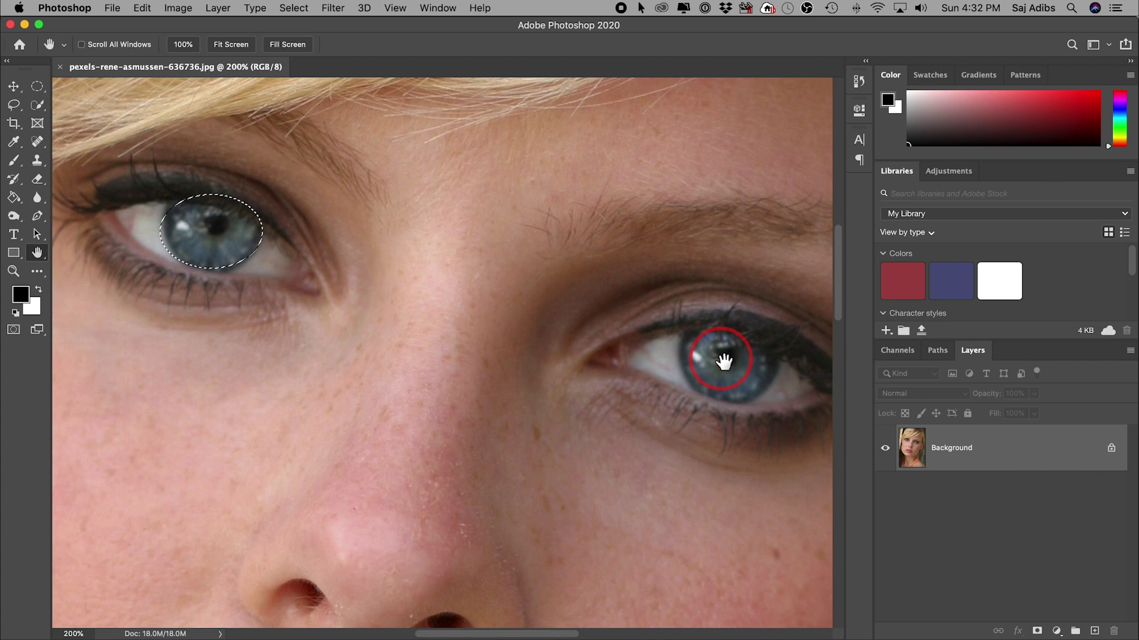
pyautogui.click(37, 87)
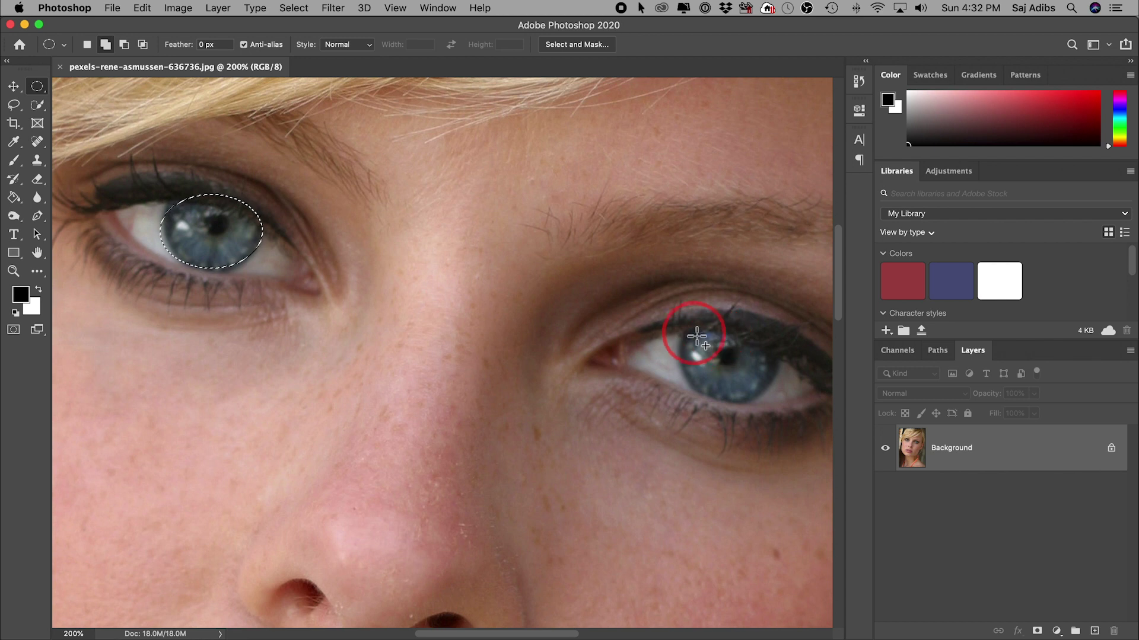
pyautogui.moveTo(688, 328); pyautogui.dragTo(780, 406)
pyautogui.press('space')
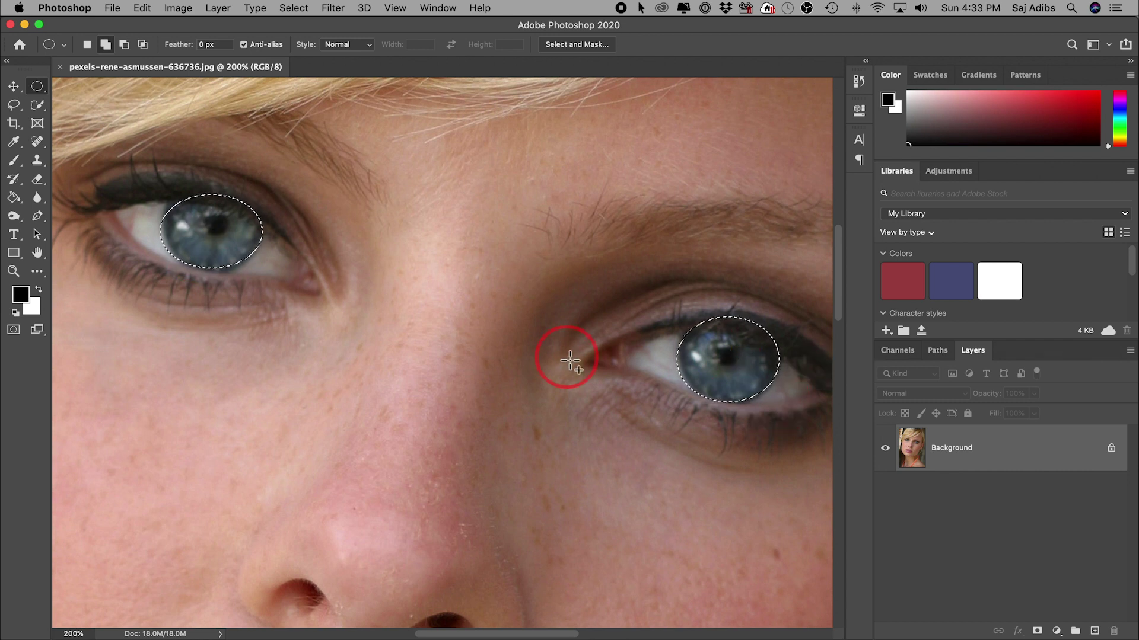
pyautogui.hscroll(2, 570, 360)
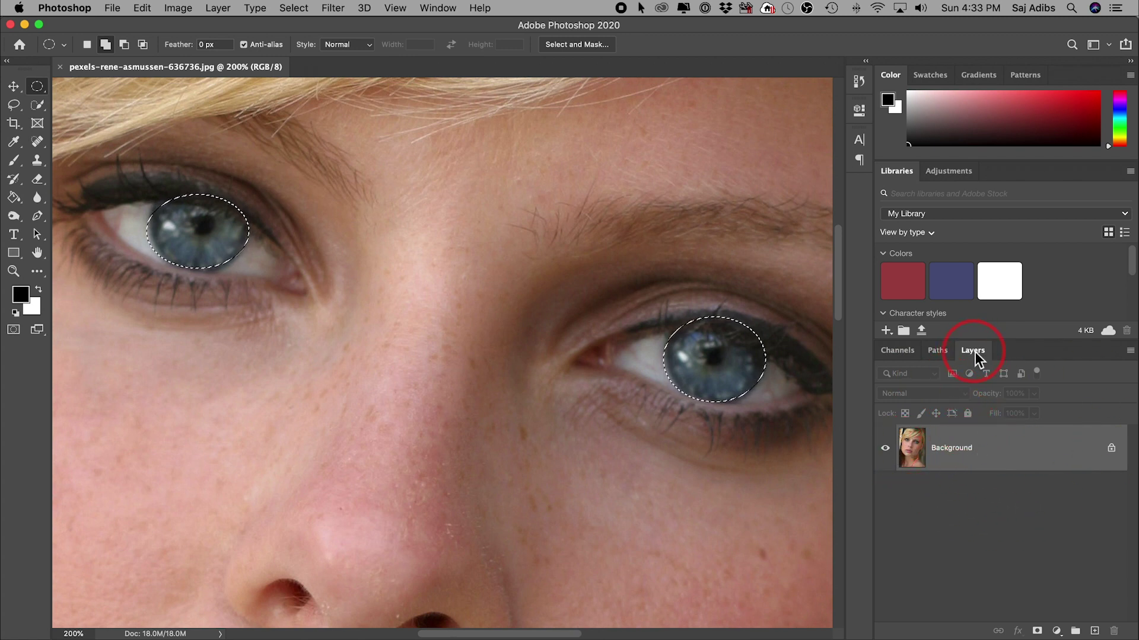
# - Float the Layers panel and add a Hue/Saturation adjustment layer masked to the irises
pyautogui.moveTo(974, 354); pyautogui.dragTo(338, 242)
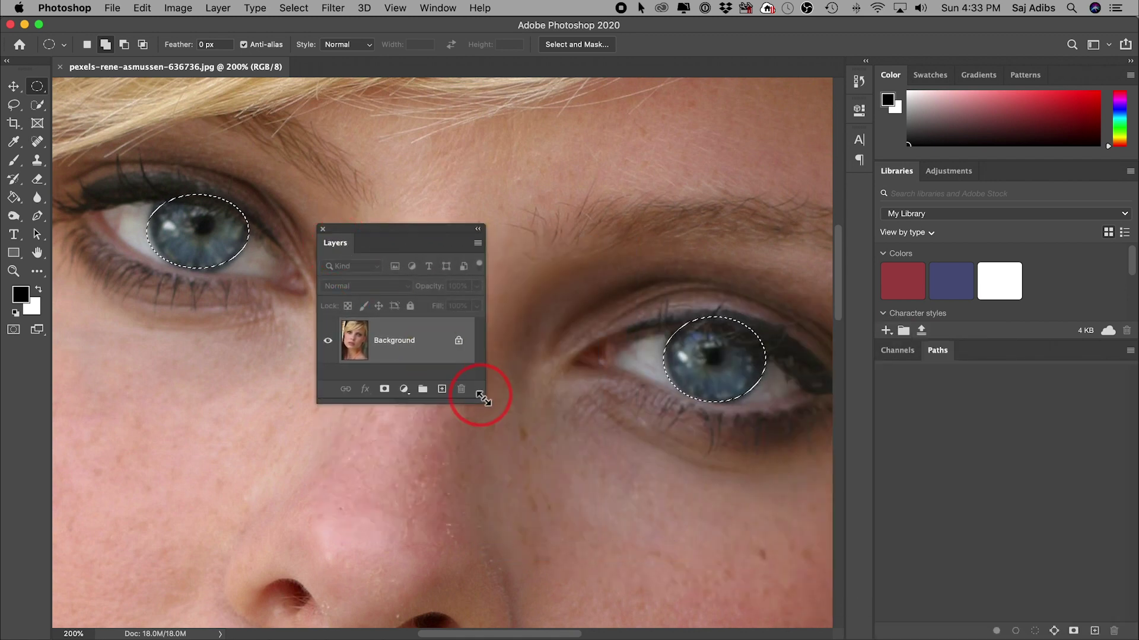
pyautogui.hscroll(2, 483, 398)
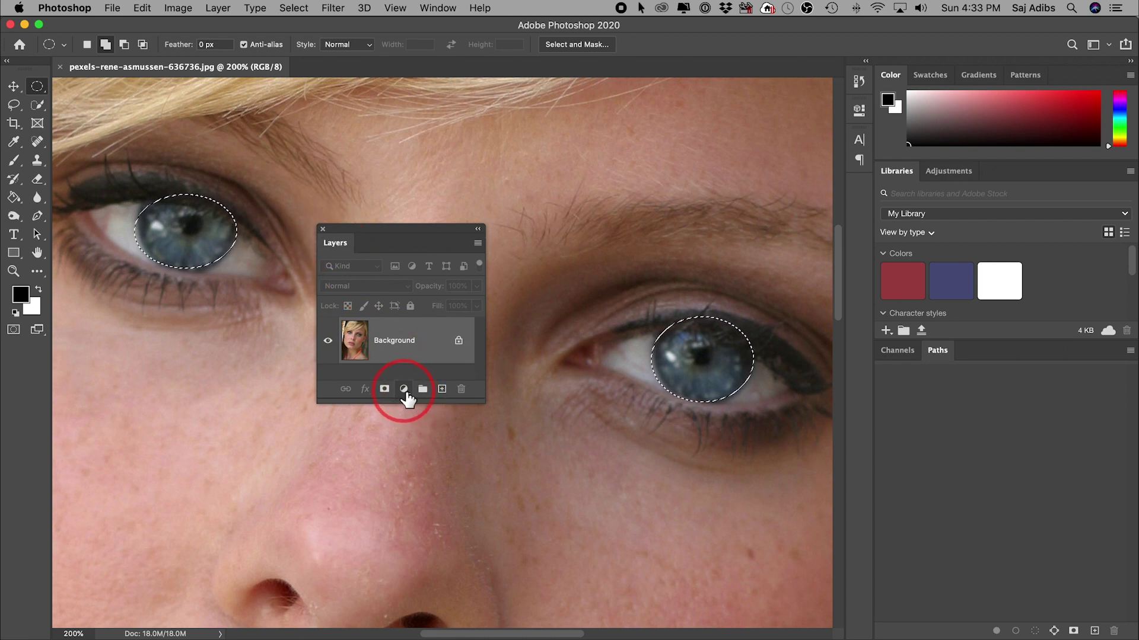
pyautogui.click(404, 392)
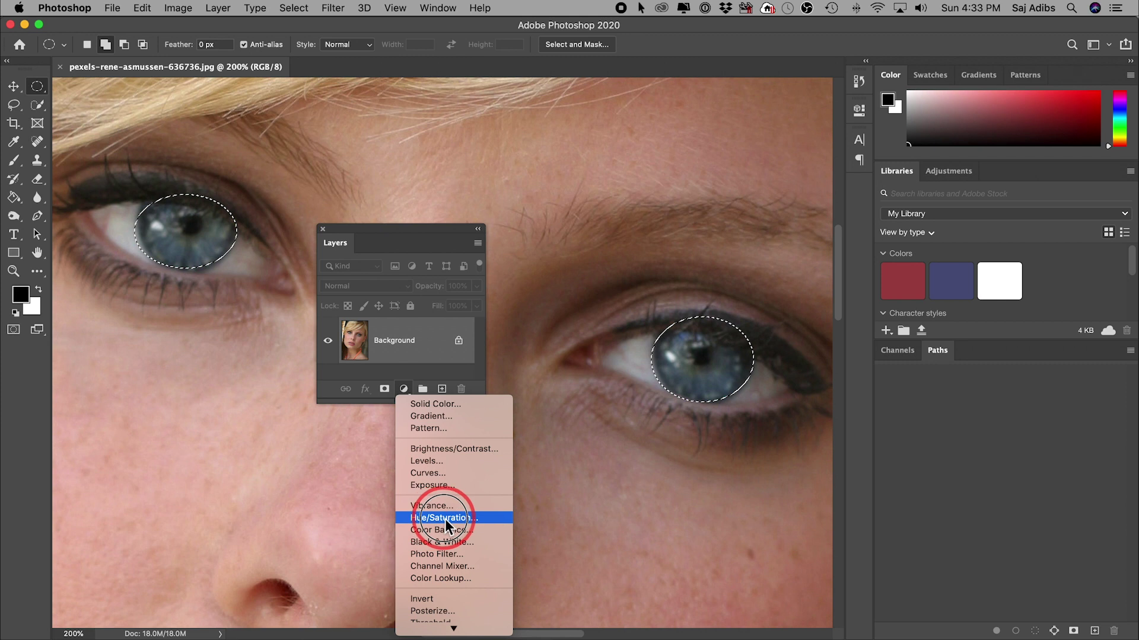
pyautogui.click(438, 518)
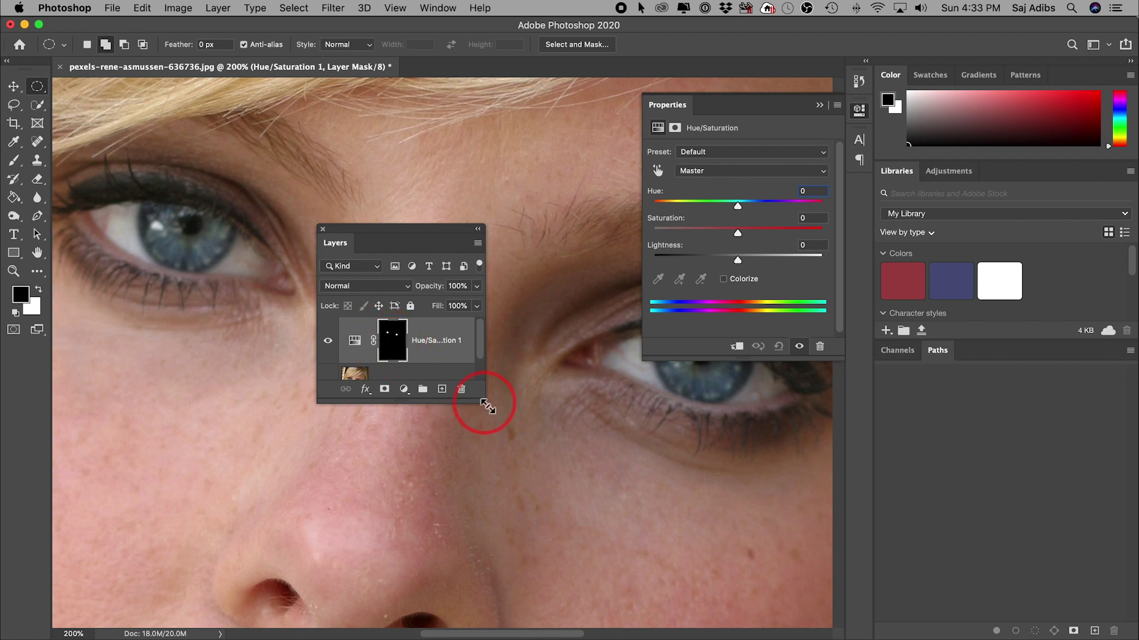
# - Toggle the Background layer's visibility, then target the Hue/Saturation 1 settings instead of its mask
pyautogui.moveTo(486, 405); pyautogui.dragTo(505, 548)
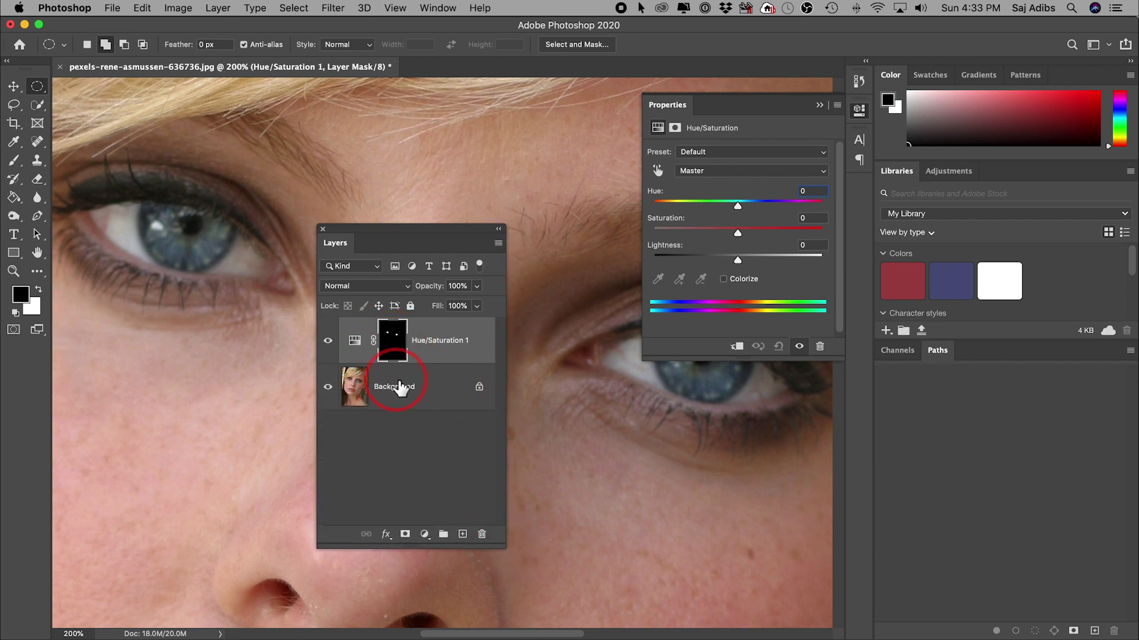
pyautogui.click(400, 387)
pyautogui.click(328, 387)
pyautogui.click(328, 387)
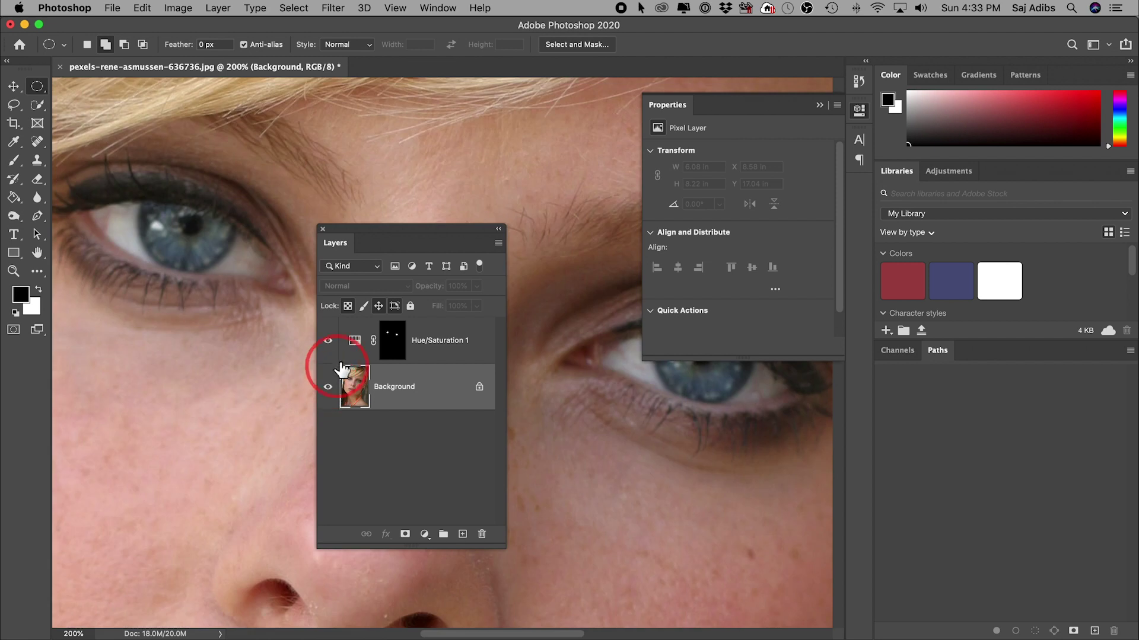
pyautogui.click(440, 345)
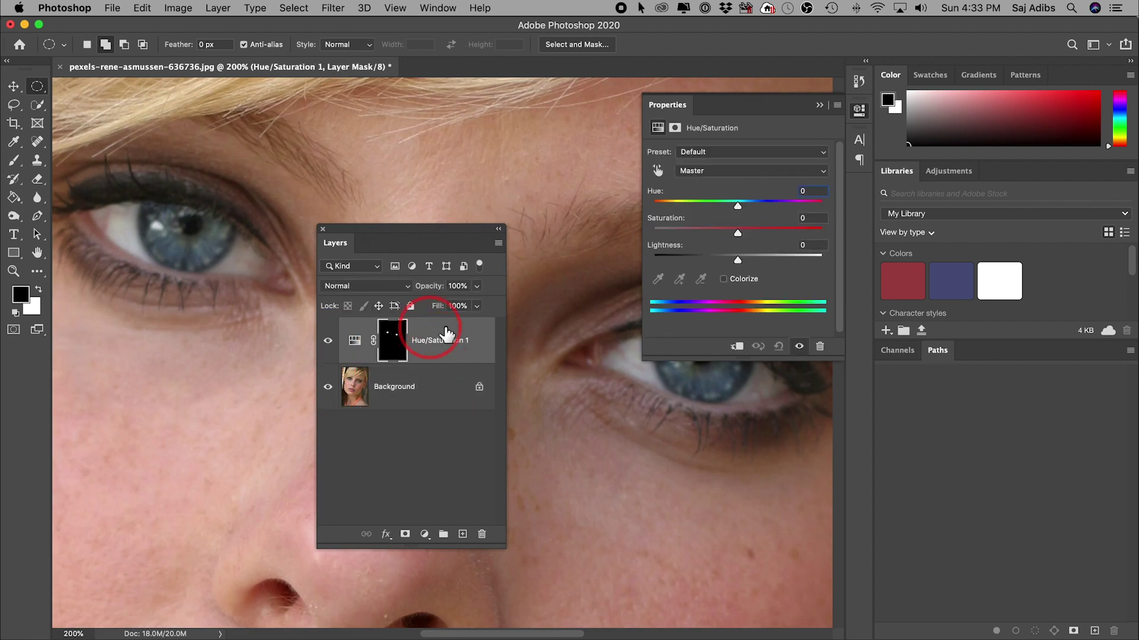
pyautogui.moveTo(412, 238); pyautogui.dragTo(425, 245)
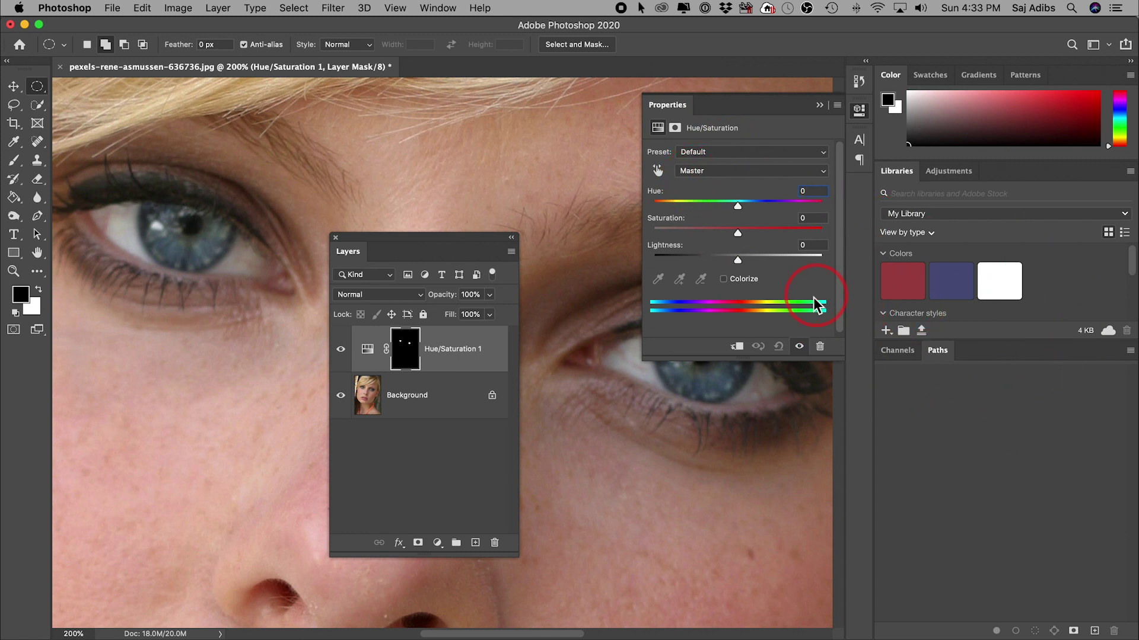
pyautogui.click(455, 349)
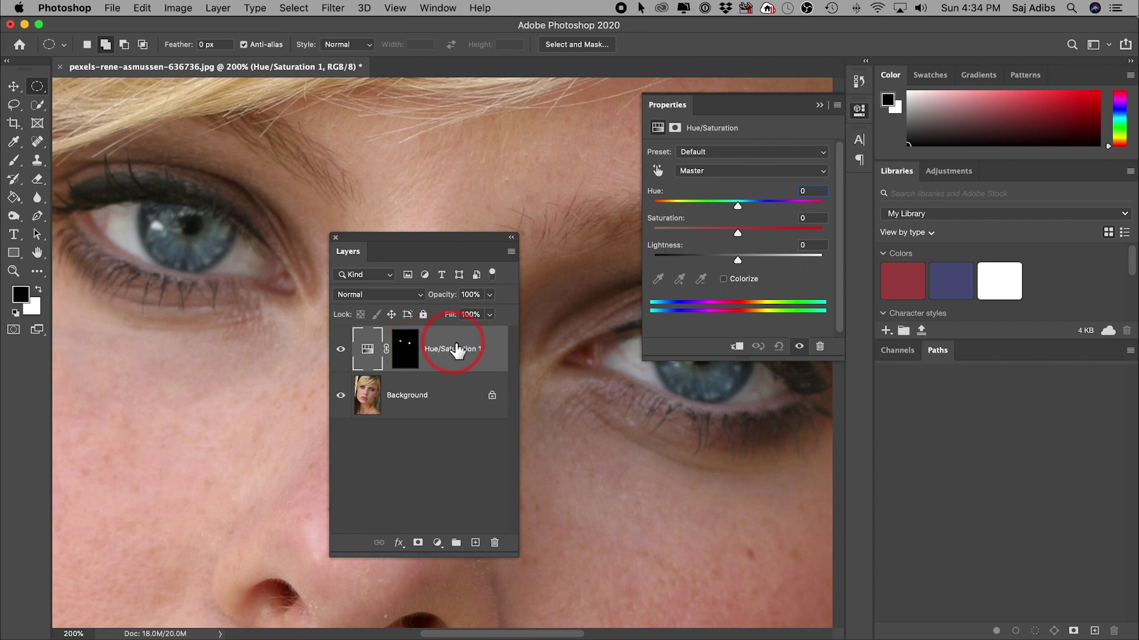
pyautogui.hscroll(-2, 627, 236)
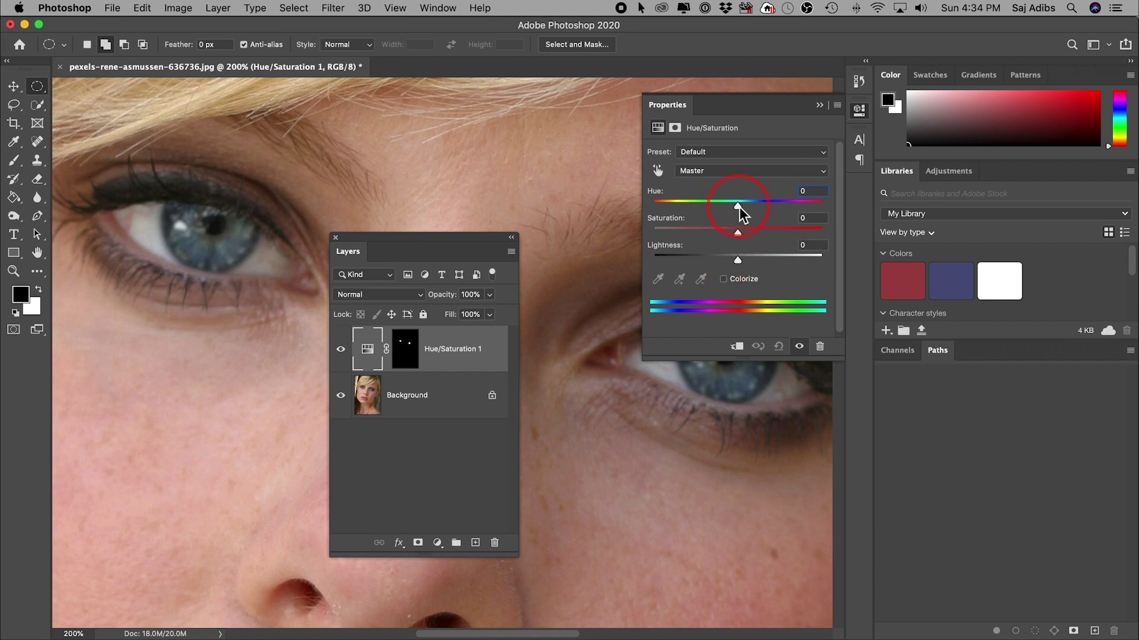
# - Try hues from purple to teal, settle on Hue -110, then lower Saturation from +92 to -39
pyautogui.moveTo(738, 208); pyautogui.dragTo(771, 205)
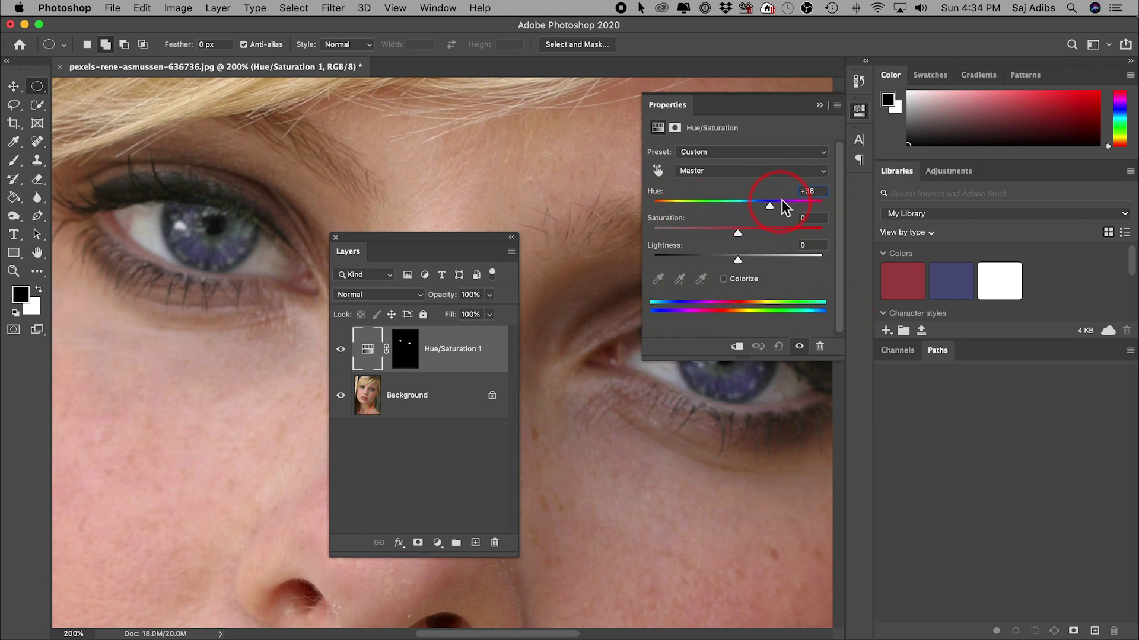
pyautogui.moveTo(773, 209)
pyautogui.mouseDown()
pyautogui.moveTo(691, 202)
pyautogui.moveTo(827, 208)
pyautogui.moveTo(705, 204)
pyautogui.moveTo(767, 206)
pyautogui.mouseUp()
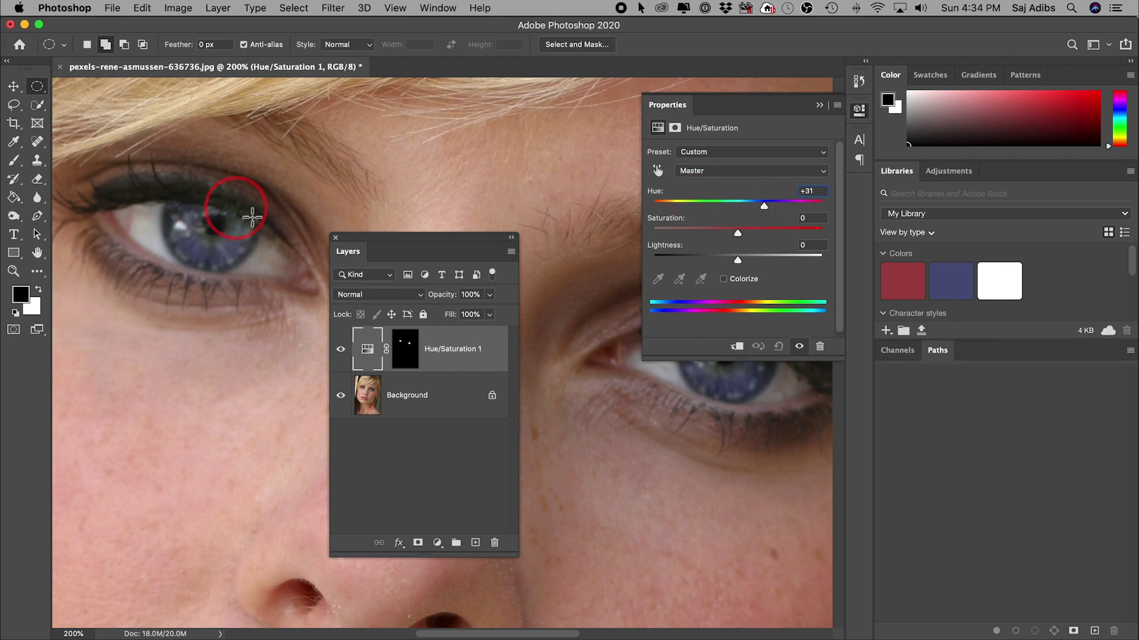
pyautogui.moveTo(765, 206); pyautogui.dragTo(671, 208)
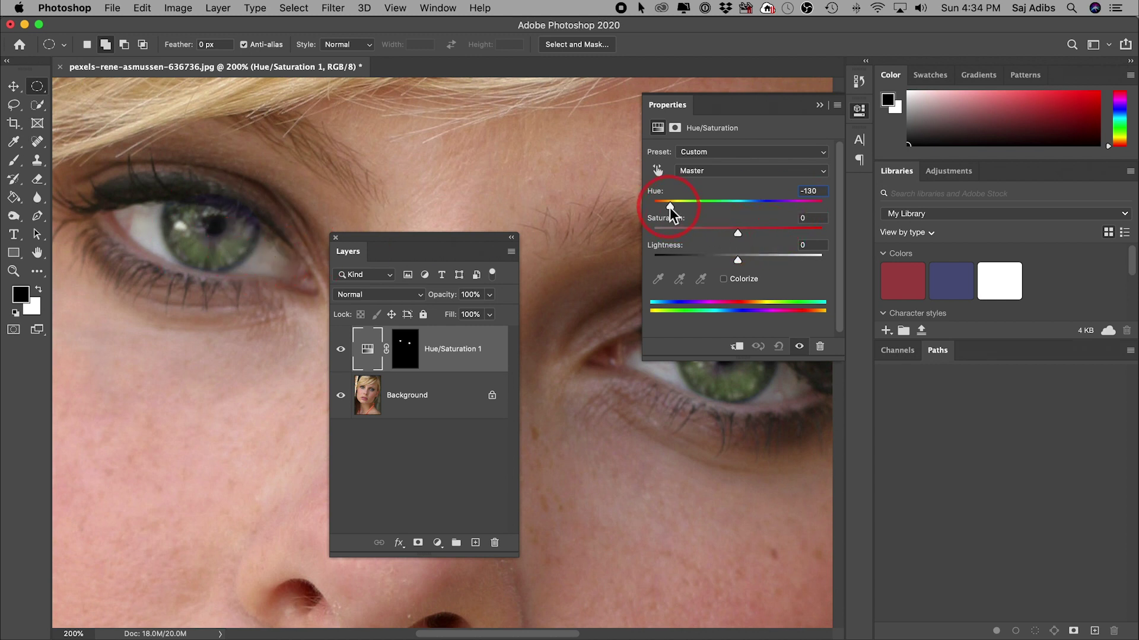
pyautogui.moveTo(670, 207)
pyautogui.mouseDown()
pyautogui.moveTo(771, 209)
pyautogui.moveTo(678, 209)
pyautogui.mouseUp()
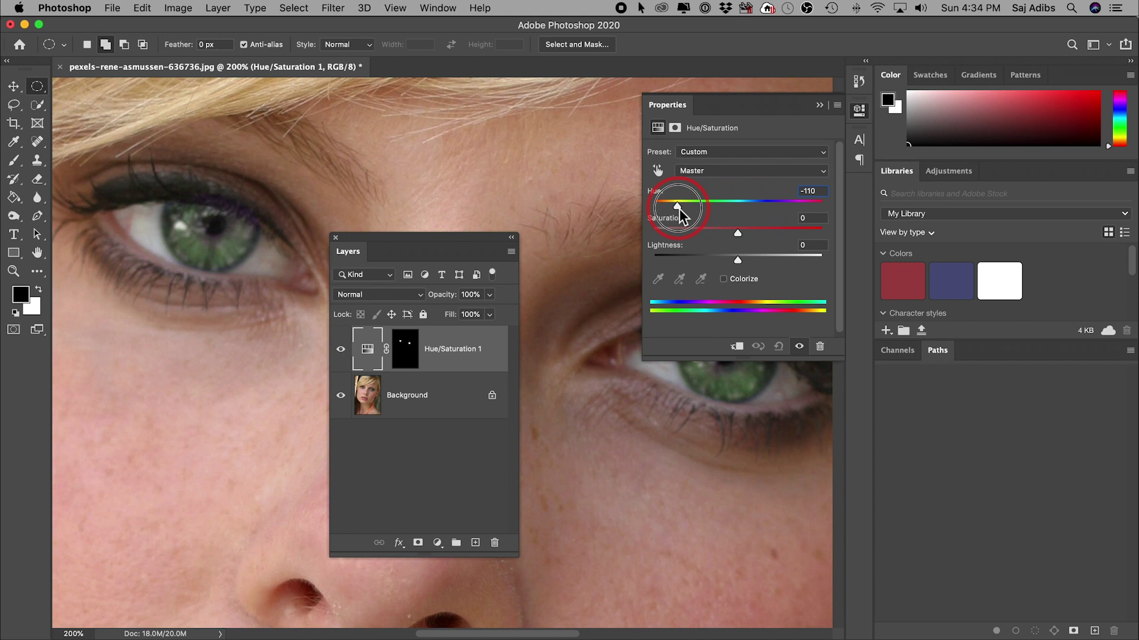
pyautogui.moveTo(740, 235); pyautogui.dragTo(817, 234)
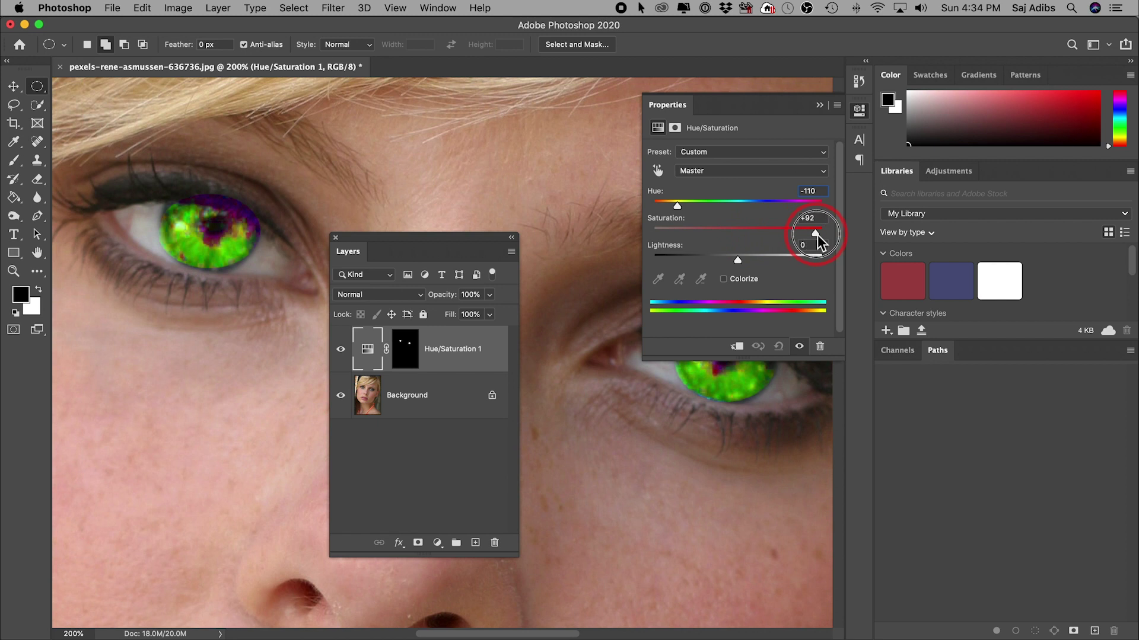
pyautogui.moveTo(817, 235); pyautogui.dragTo(702, 234)
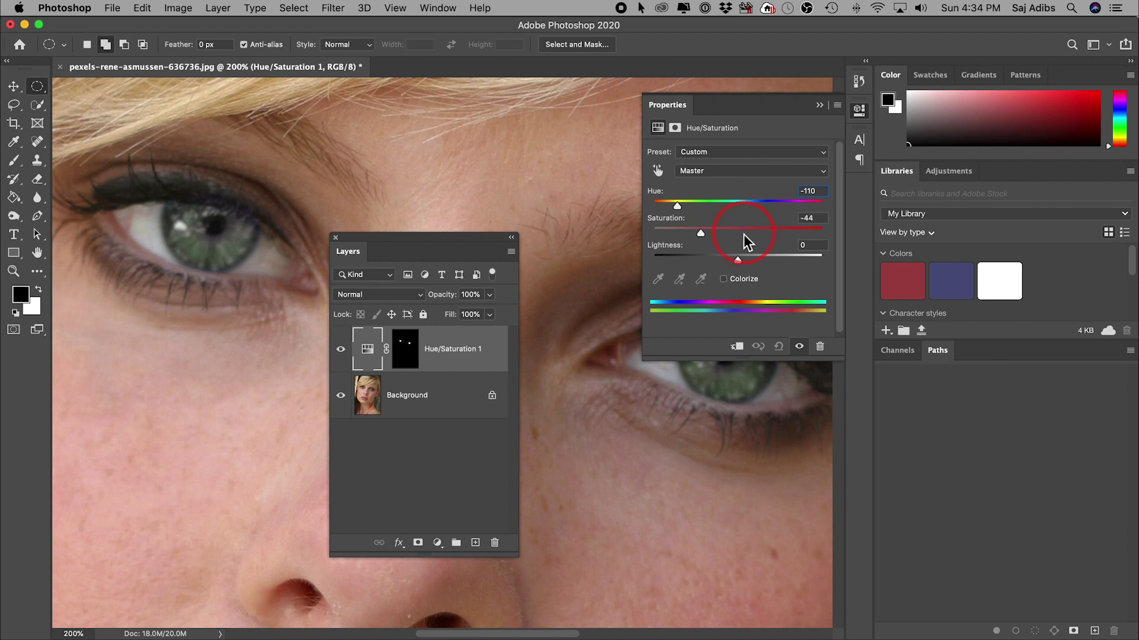
pyautogui.moveTo(706, 236)
pyautogui.mouseDown()
pyautogui.moveTo(685, 233)
pyautogui.moveTo(703, 233)
pyautogui.mouseUp()
pyautogui.click(725, 280)
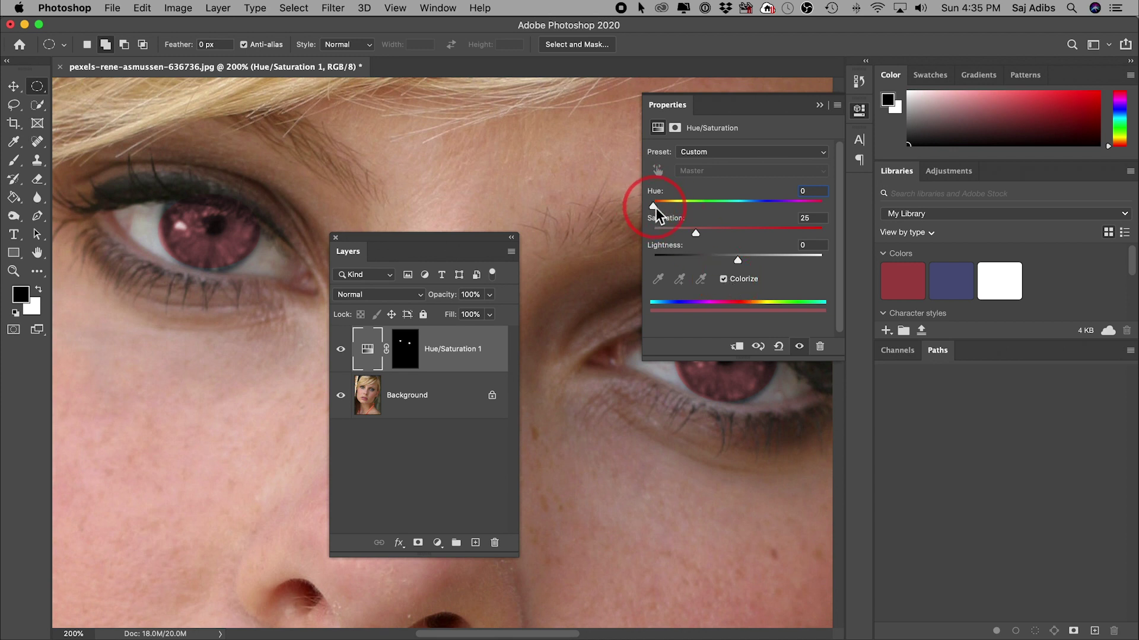
pyautogui.moveTo(655, 208); pyautogui.dragTo(756, 206)
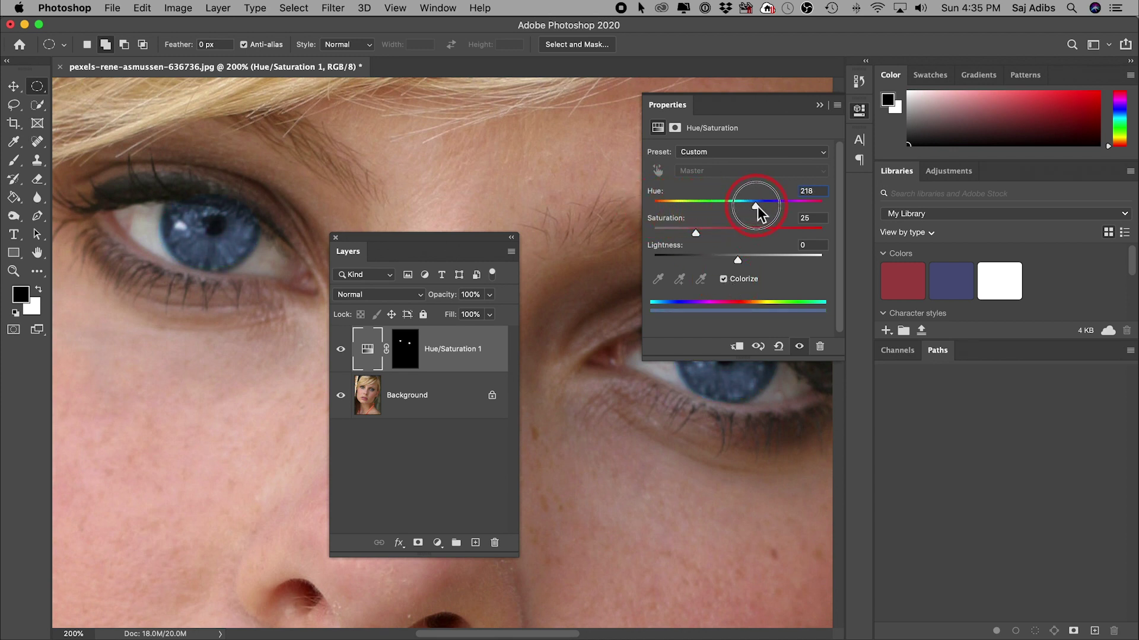
pyautogui.moveTo(695, 235); pyautogui.dragTo(668, 233)
pyautogui.click(724, 279)
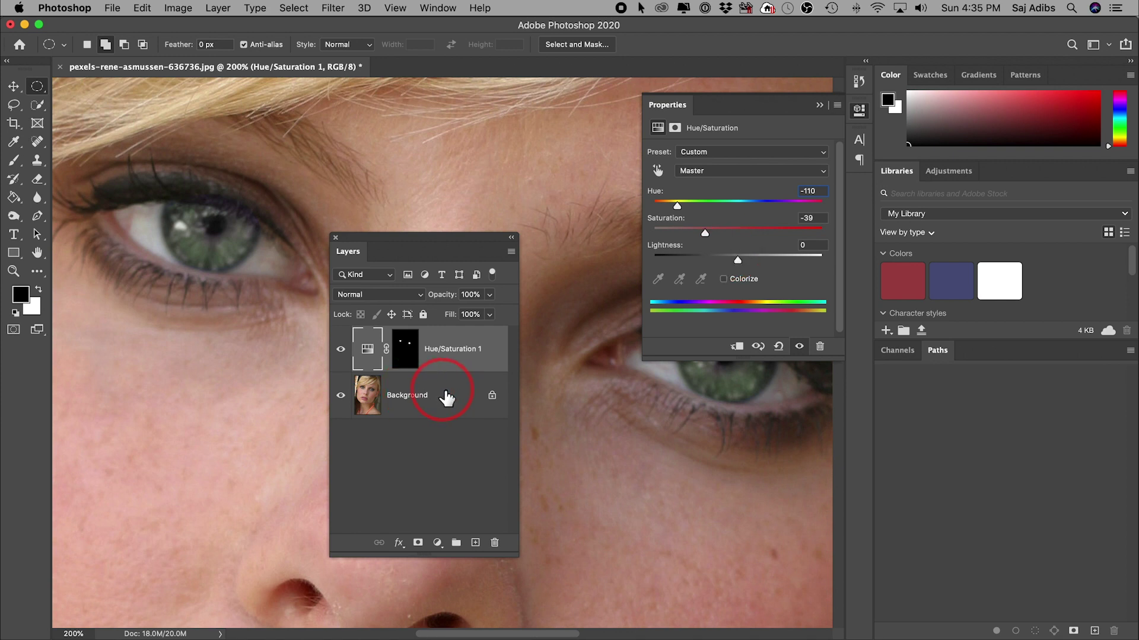
pyautogui.click(342, 351)
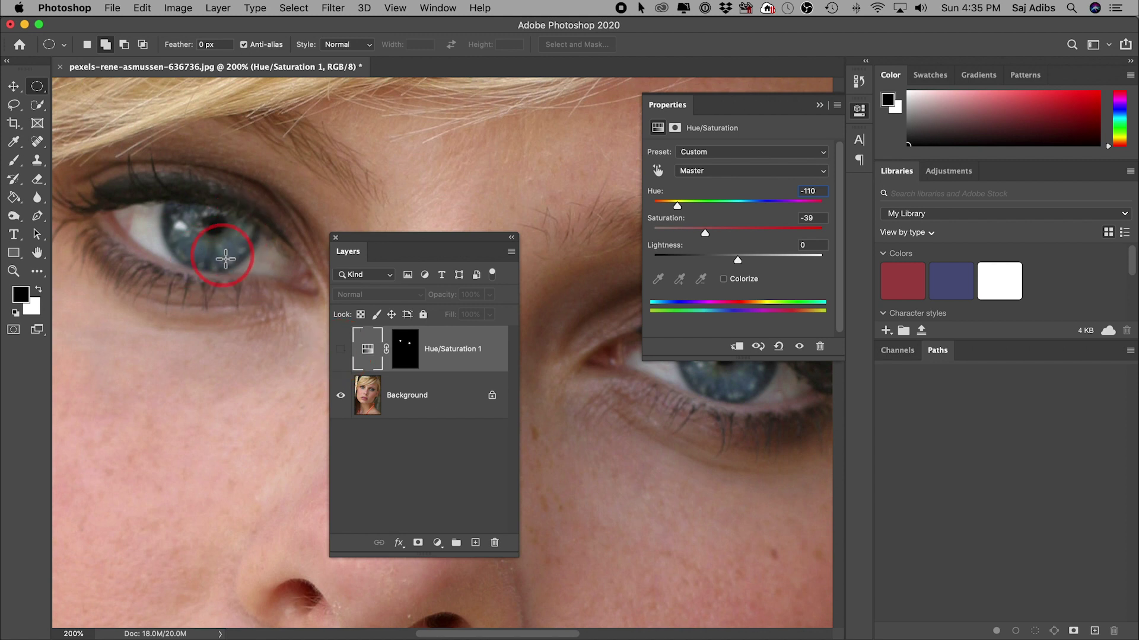
pyautogui.click(343, 351)
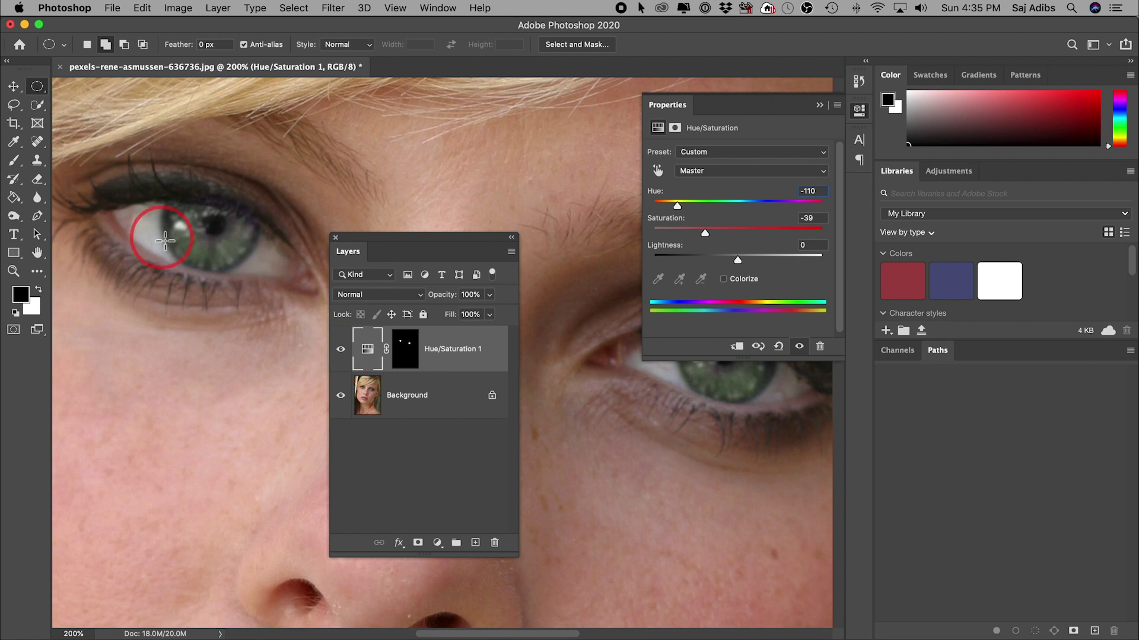
pyautogui.click(341, 350)
pyautogui.click(341, 351)
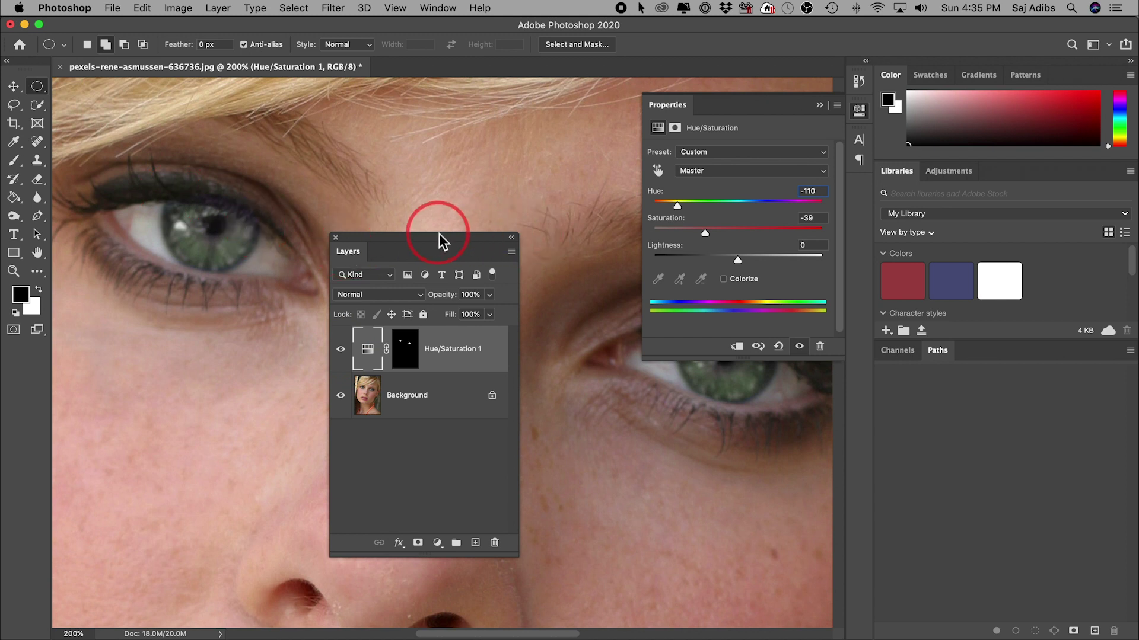
pyautogui.moveTo(439, 237); pyautogui.dragTo(468, 249)
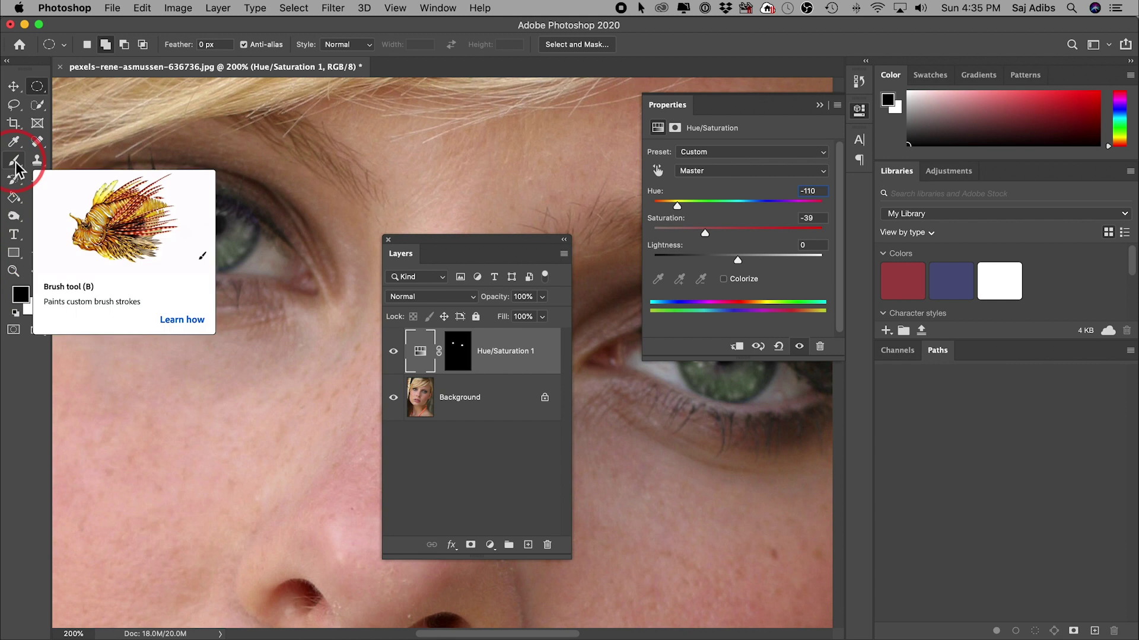
# - Set a soft brush of about 5% hardness on the Hue/Saturation 1 mask and paint the left iris edge
pyautogui.click(17, 169)
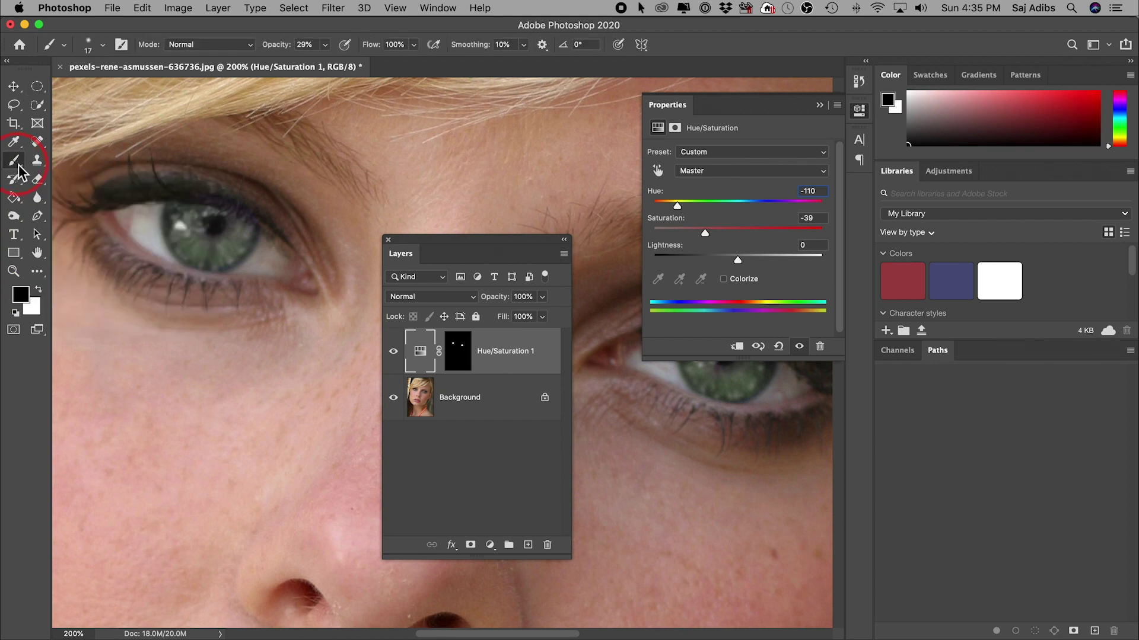
pyautogui.scroll(1, 237, 267)
pyautogui.click(461, 354)
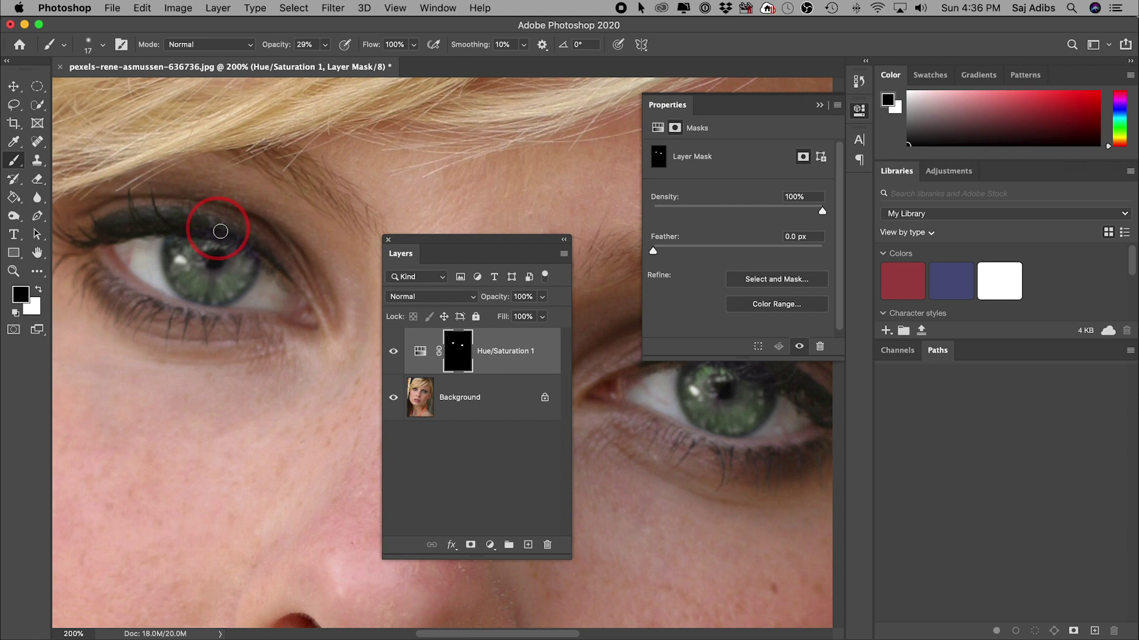
pyautogui.click(103, 45)
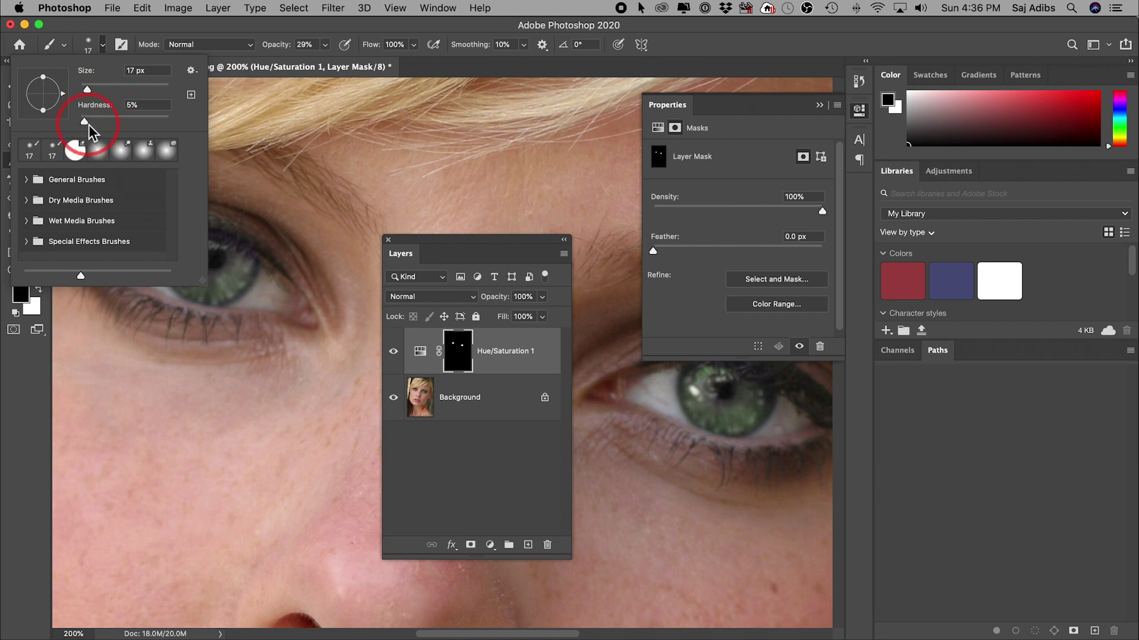
pyautogui.moveTo(155, 124)
pyautogui.mouseDown()
pyautogui.moveTo(173, 124)
pyautogui.moveTo(84, 123)
pyautogui.mouseUp()
pyautogui.click(103, 43)
pyautogui.moveTo(225, 255)
pyautogui.mouseDown()
pyautogui.moveTo(266, 254)
pyautogui.moveTo(264, 272)
pyautogui.moveTo(262, 254)
pyautogui.moveTo(176, 235)
pyautogui.moveTo(258, 255)
pyautogui.mouseUp()
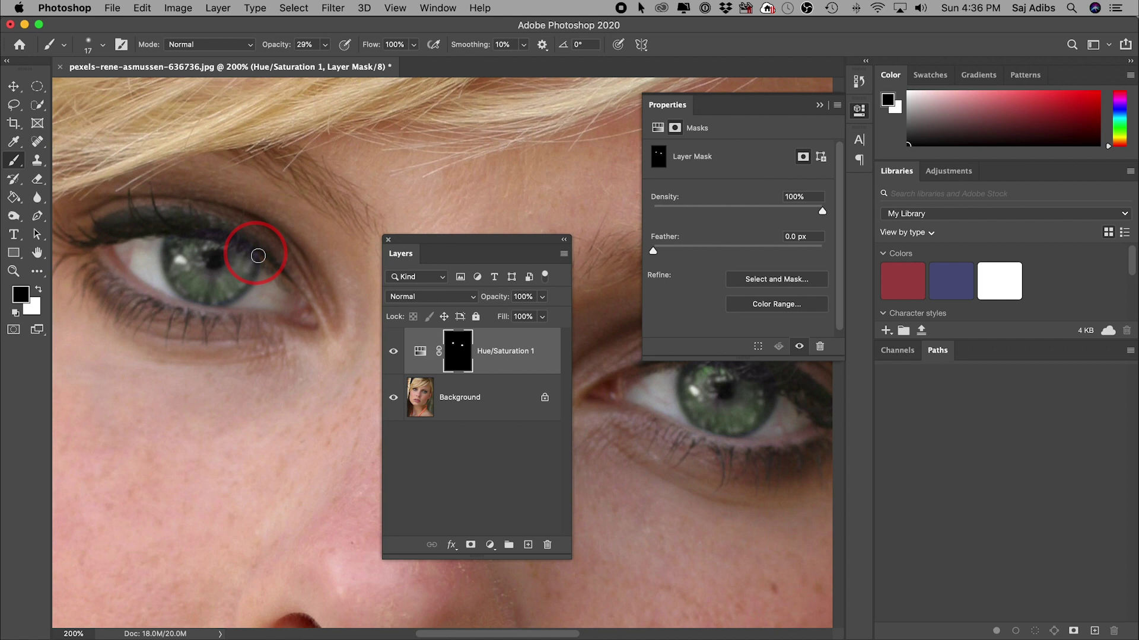
pyautogui.moveTo(258, 255)
pyautogui.mouseDown()
pyautogui.moveTo(185, 228)
pyautogui.moveTo(26, 288)
pyautogui.moveTo(30, 306)
pyautogui.moveTo(20, 296)
pyautogui.mouseUp()
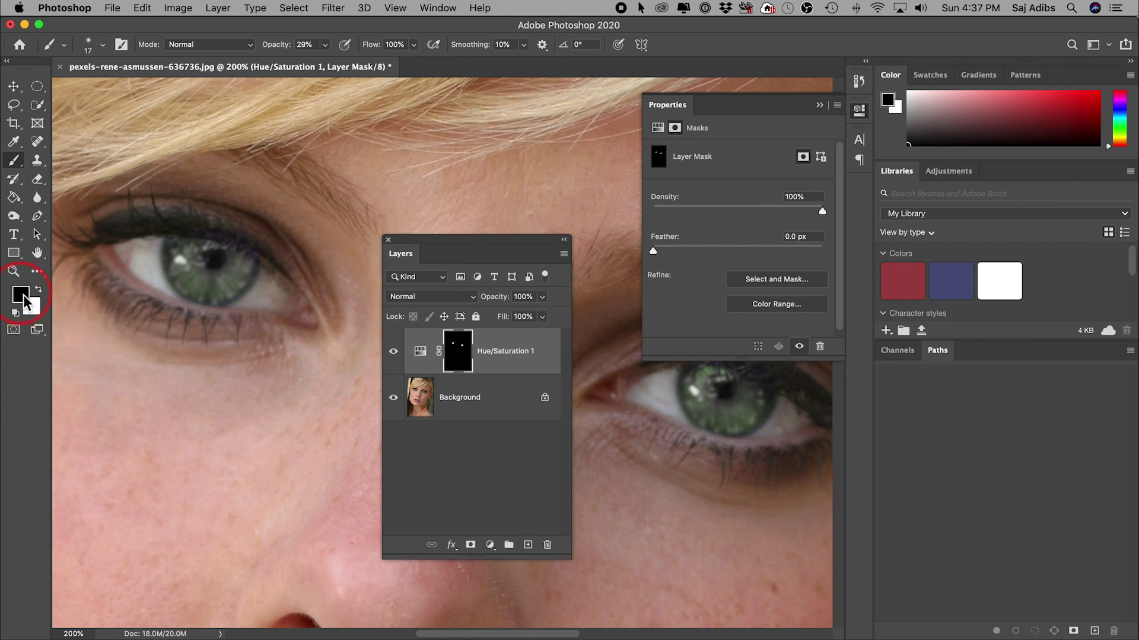
pyautogui.click(39, 290)
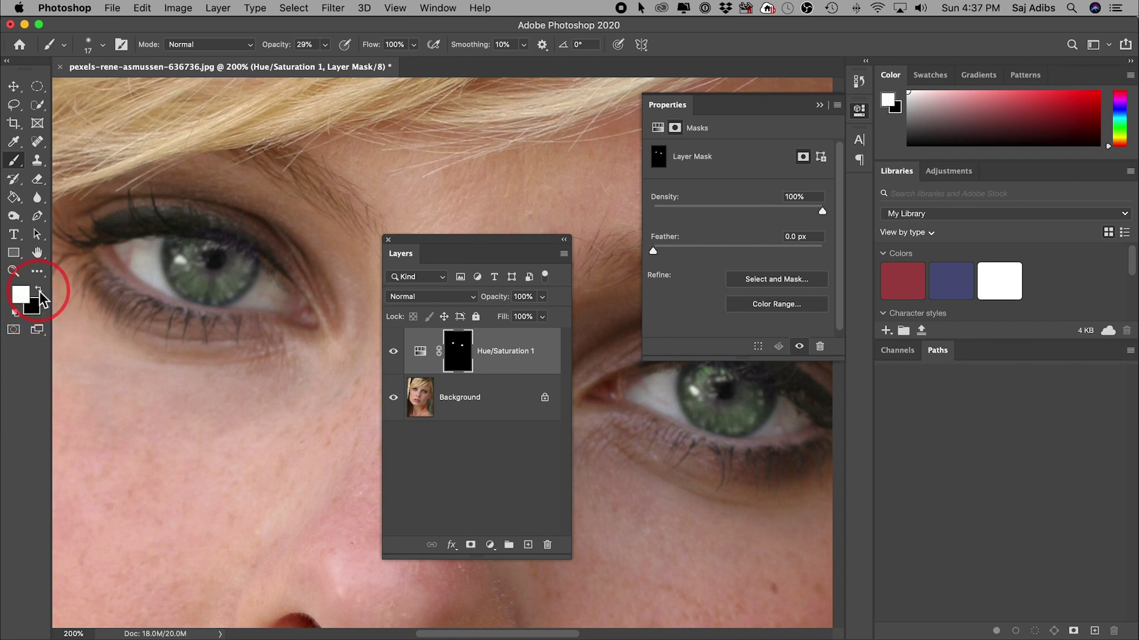
pyautogui.click(39, 290)
pyautogui.click(39, 291)
pyautogui.click(39, 290)
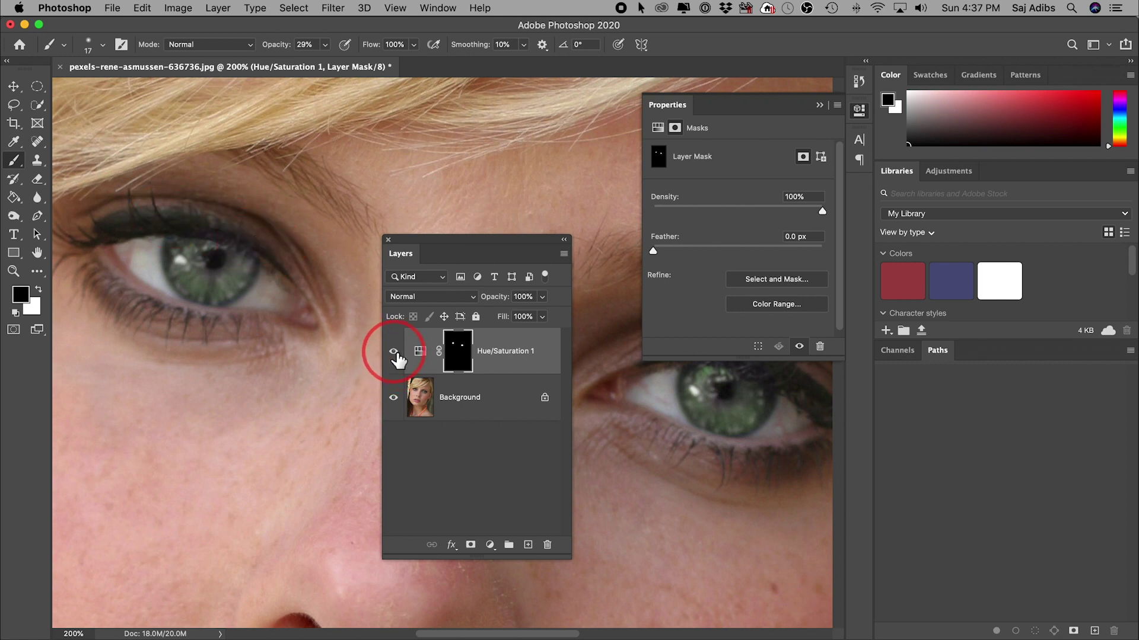
pyautogui.click(394, 353)
pyautogui.click(394, 353)
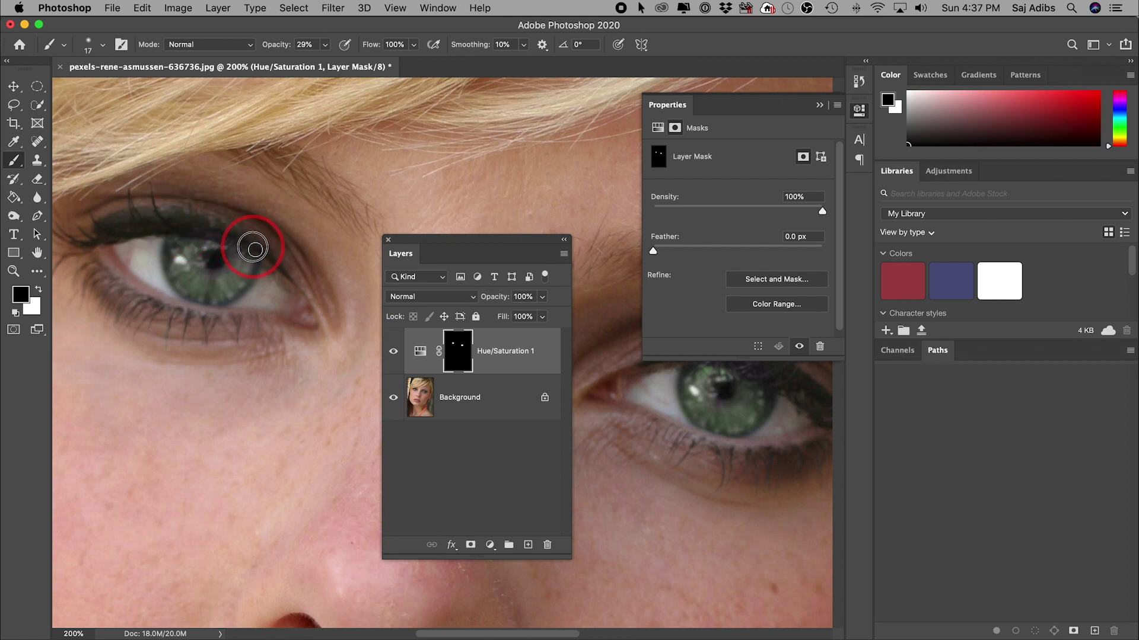
pyautogui.click(393, 353)
pyautogui.click(394, 353)
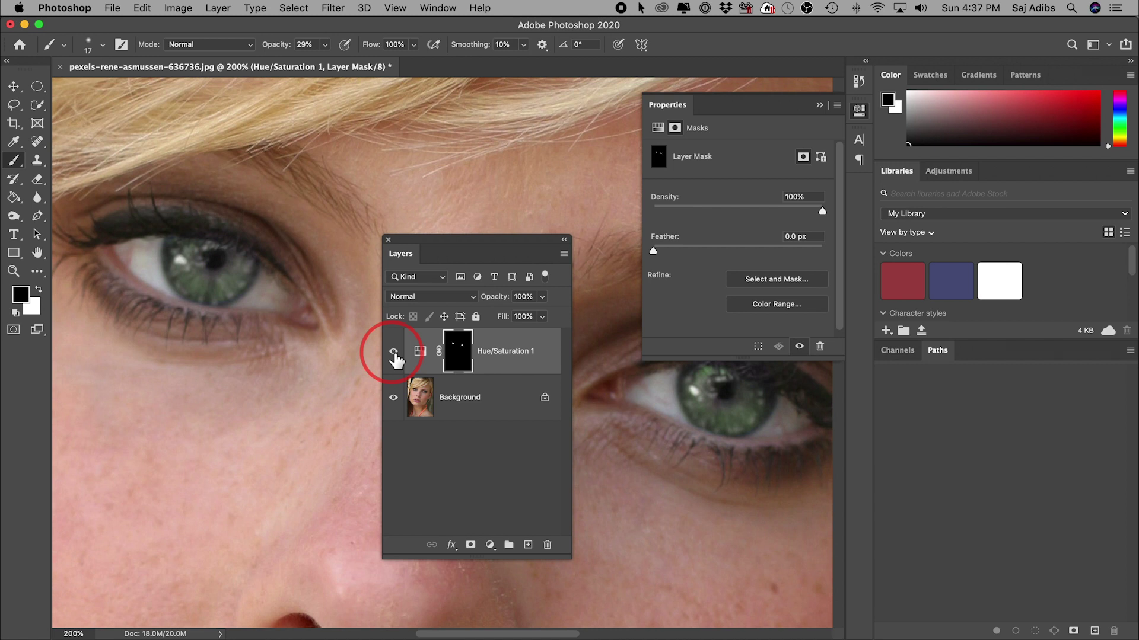
pyautogui.click(394, 352)
pyautogui.click(394, 353)
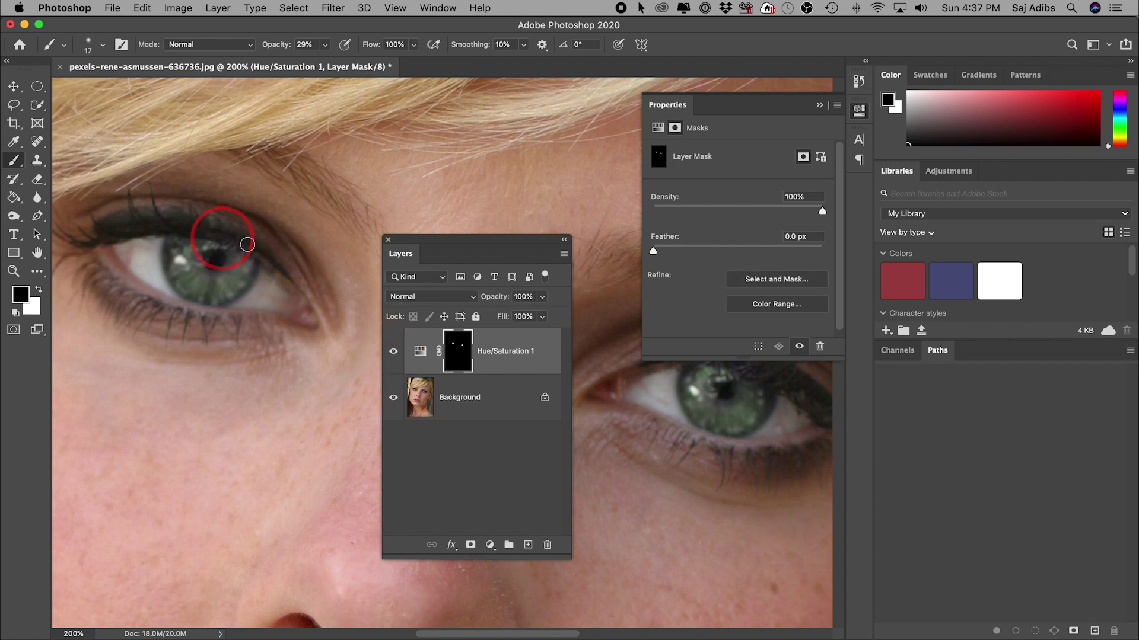
# - Paint the second eye's mask in black and white so green stays only on the iris
pyautogui.hscroll(10, 610, 399)
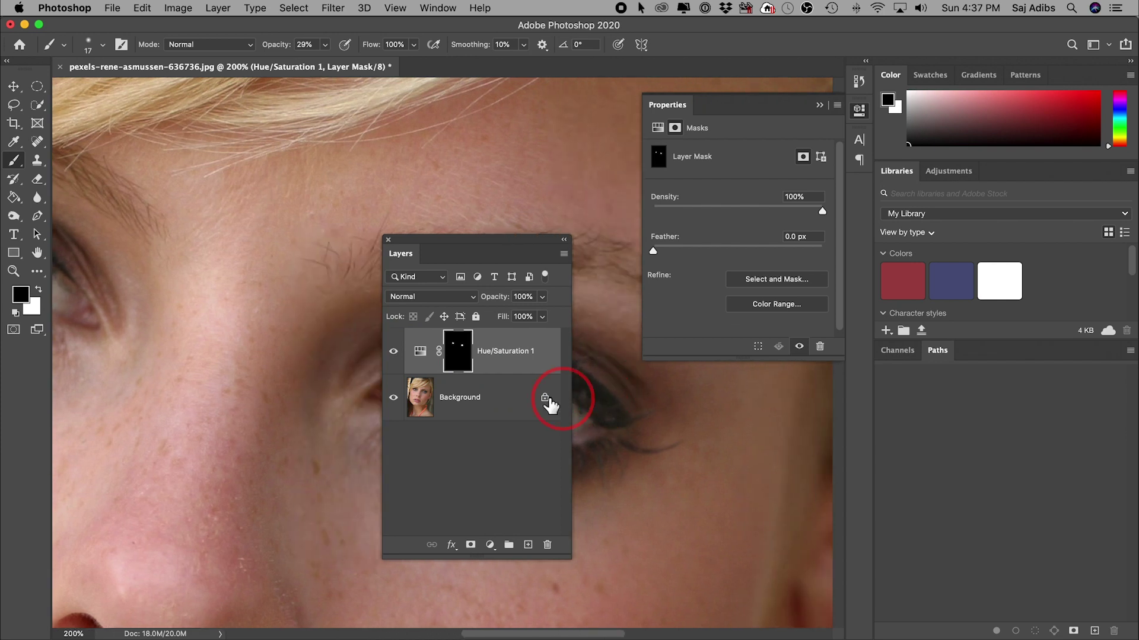
pyautogui.hscroll(10, 309, 383)
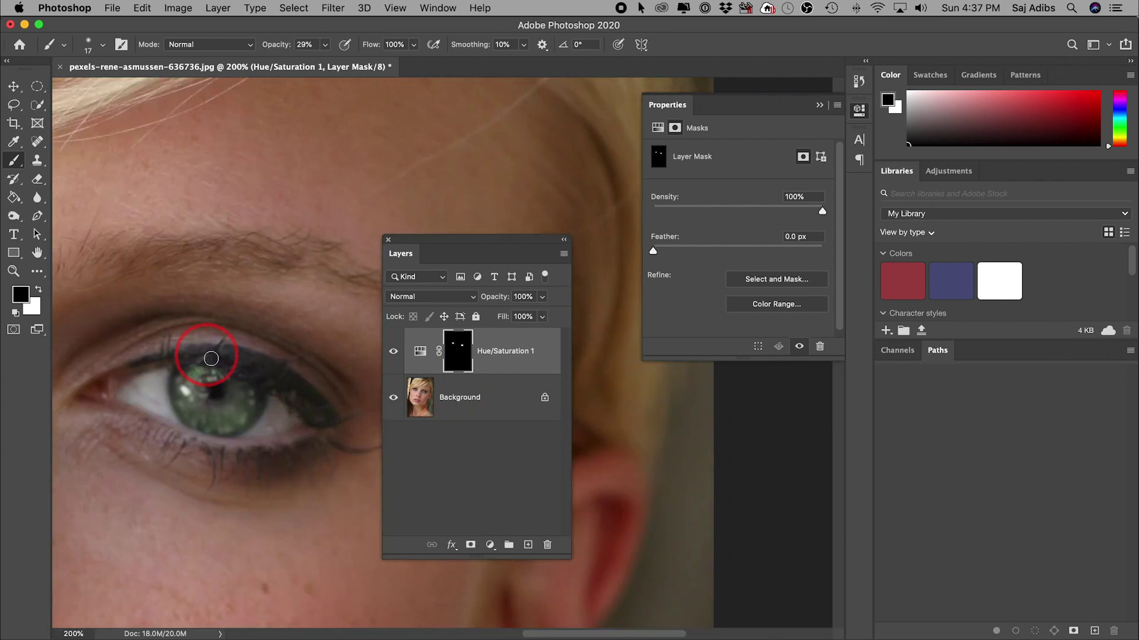
pyautogui.moveTo(211, 358)
pyautogui.mouseDown()
pyautogui.moveTo(259, 380)
pyautogui.moveTo(181, 355)
pyautogui.moveTo(267, 369)
pyautogui.mouseUp()
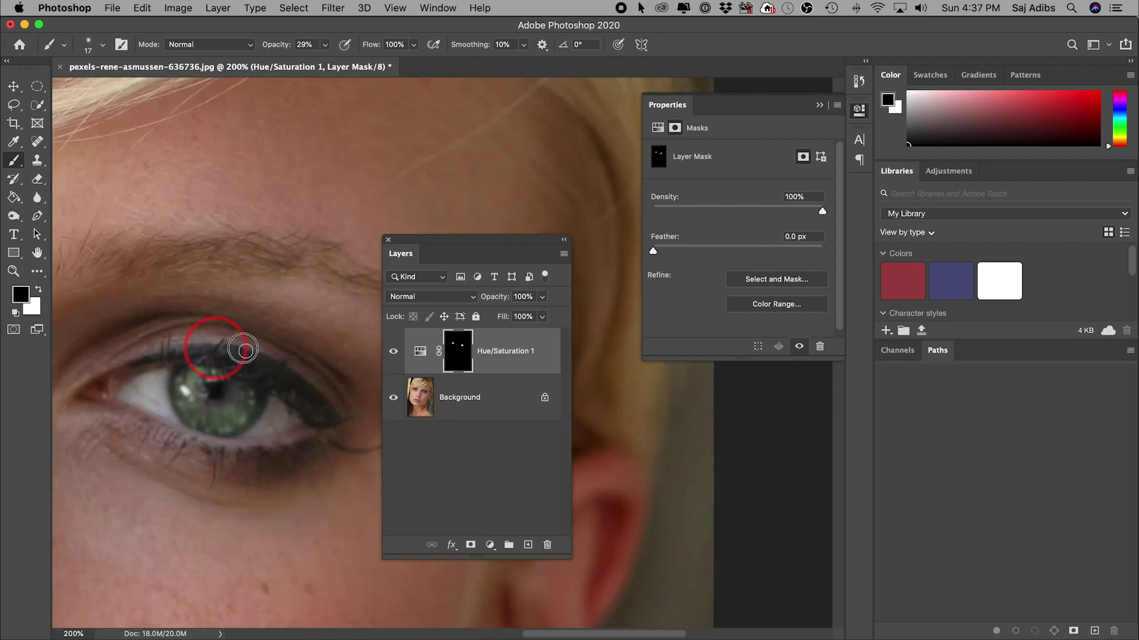
pyautogui.moveTo(243, 350)
pyautogui.mouseDown()
pyautogui.moveTo(172, 389)
pyautogui.moveTo(337, 366)
pyautogui.mouseUp()
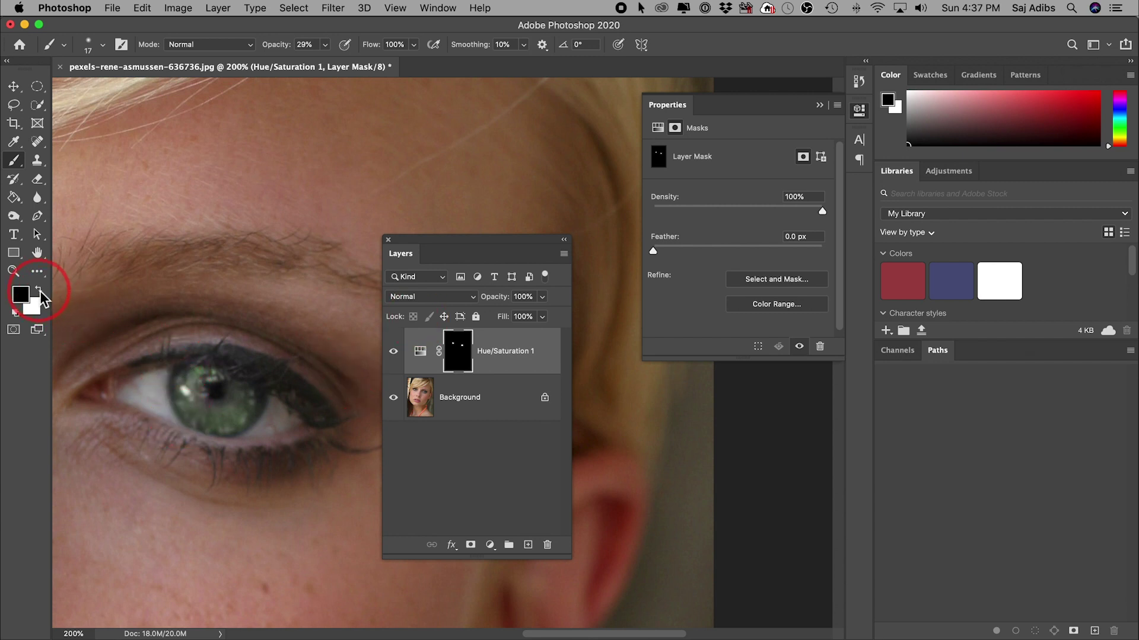
pyautogui.click(39, 291)
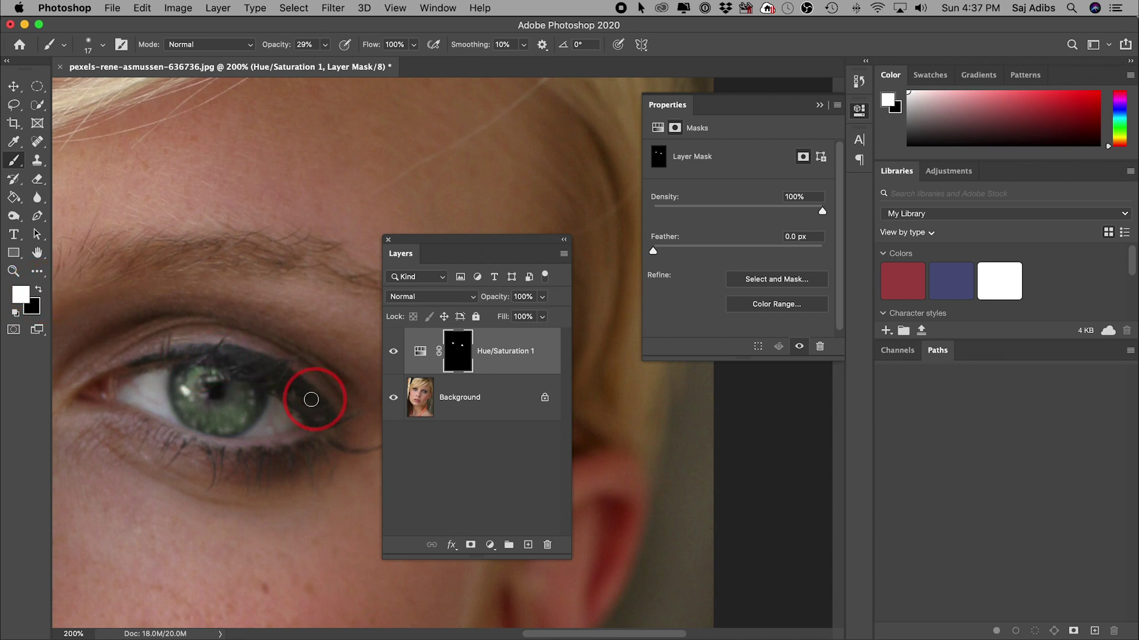
pyautogui.moveTo(311, 399)
pyautogui.mouseDown()
pyautogui.moveTo(287, 375)
pyautogui.moveTo(173, 364)
pyautogui.moveTo(199, 355)
pyautogui.moveTo(204, 368)
pyautogui.moveTo(170, 383)
pyautogui.moveTo(169, 431)
pyautogui.moveTo(186, 437)
pyautogui.moveTo(159, 383)
pyautogui.mouseUp()
pyautogui.click(39, 291)
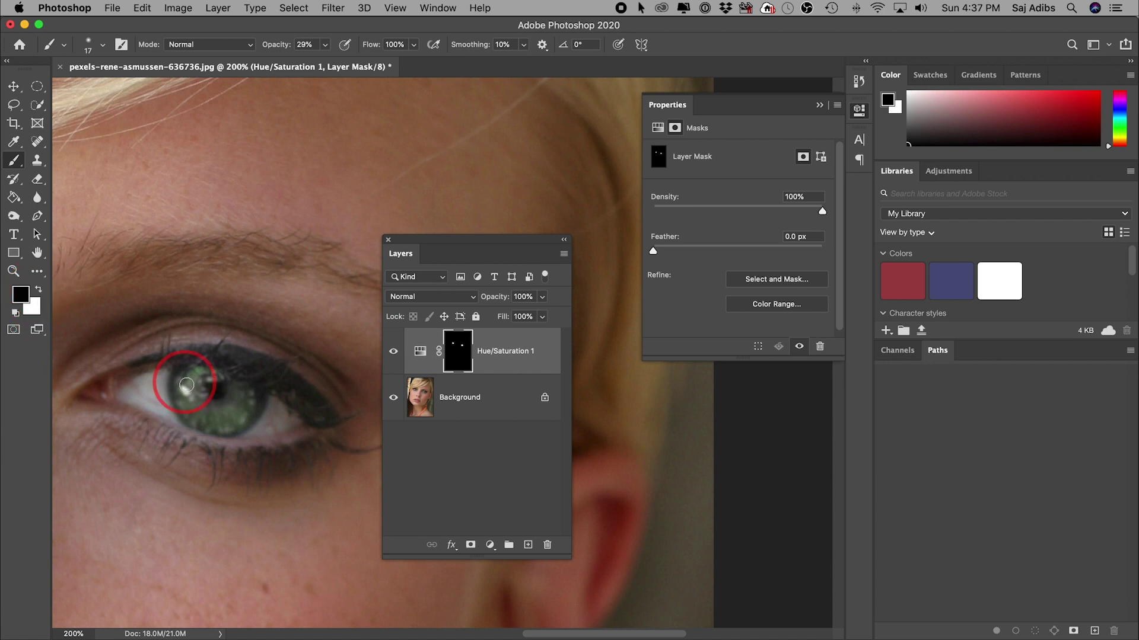
pyautogui.moveTo(169, 378)
pyautogui.mouseDown()
pyautogui.moveTo(216, 366)
pyautogui.moveTo(288, 383)
pyautogui.moveTo(216, 355)
pyautogui.mouseUp()
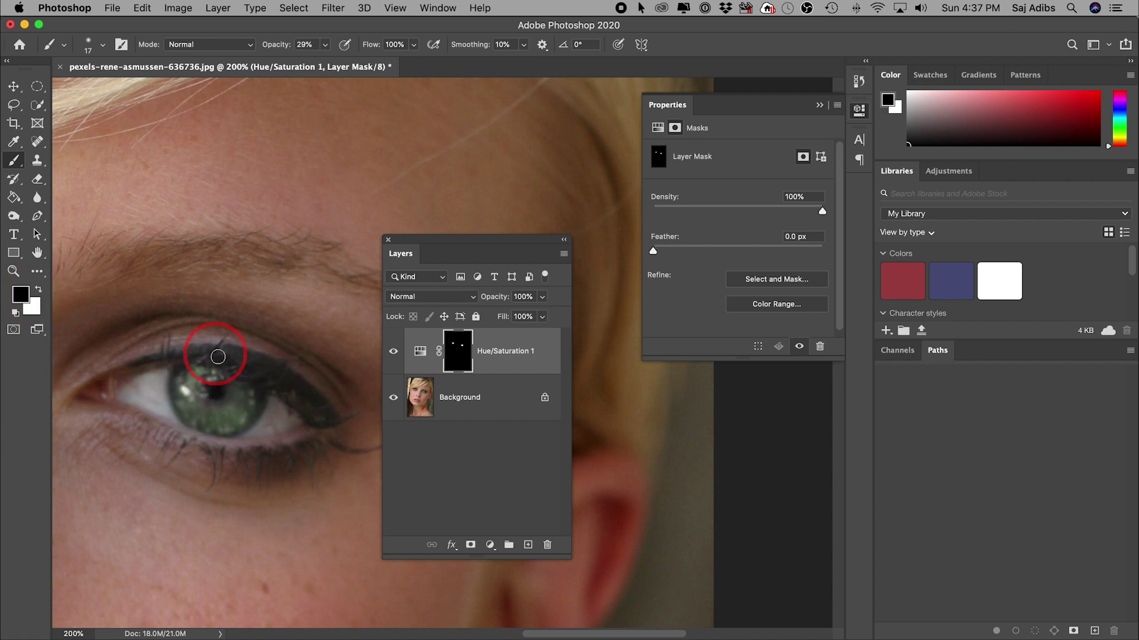
# - Dock the Layers panel beside Channels and Paths
pyautogui.hscroll(-3, 219, 356)
pyautogui.hscroll(-3, 218, 357)
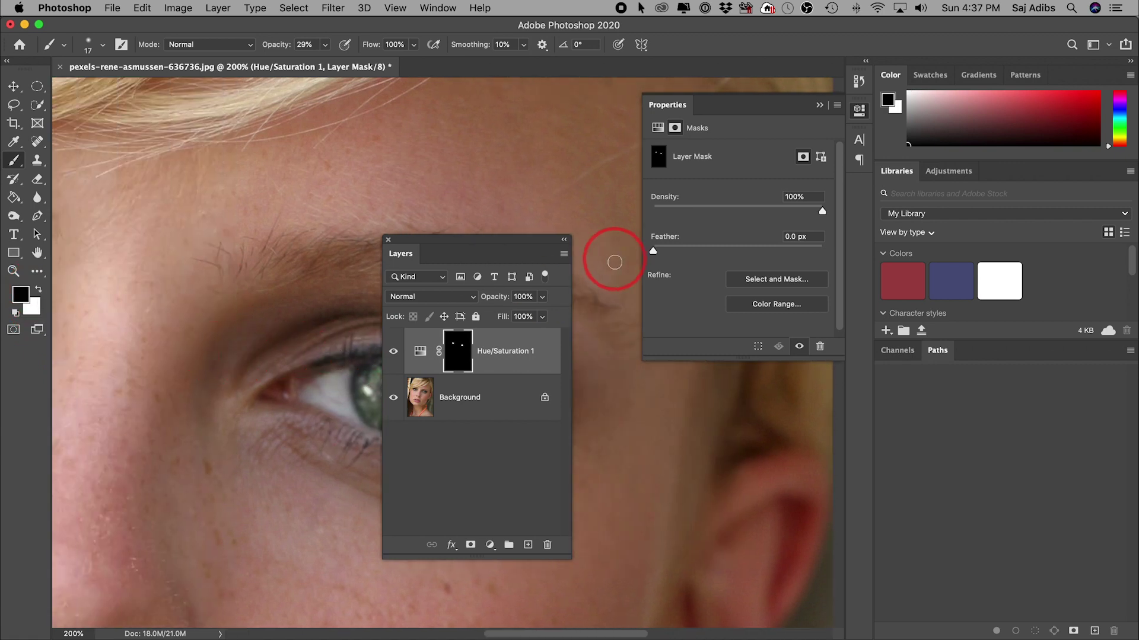
pyautogui.click(389, 240)
pyautogui.moveTo(401, 259); pyautogui.dragTo(966, 361)
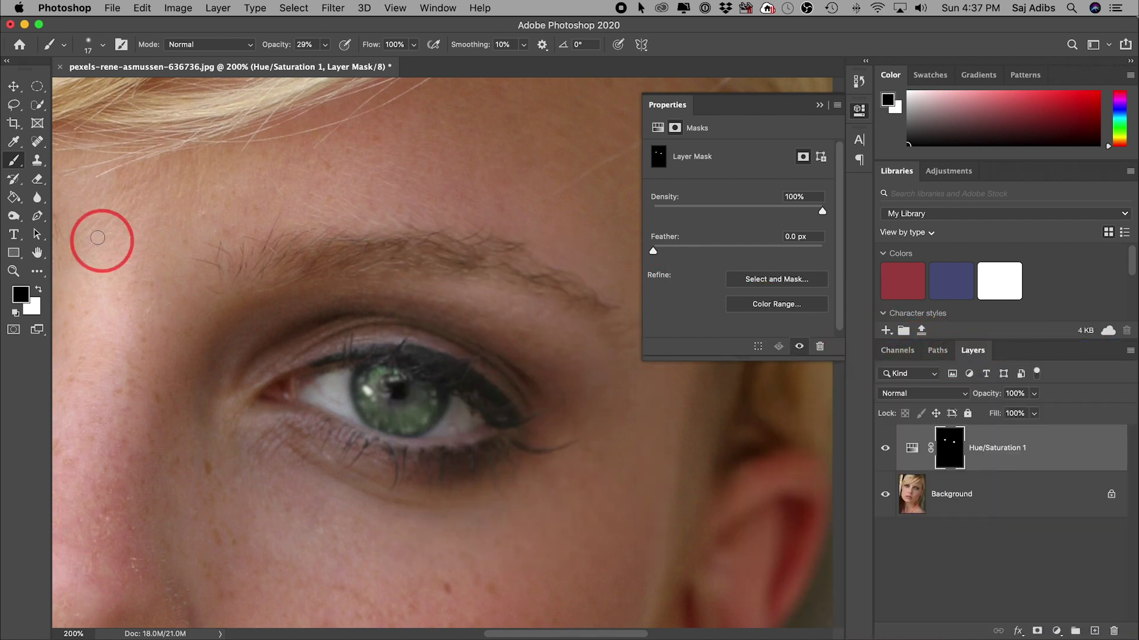
# - Zoom out from 200% to 66.7% and centre the whole face in the window
pyautogui.click(16, 274)
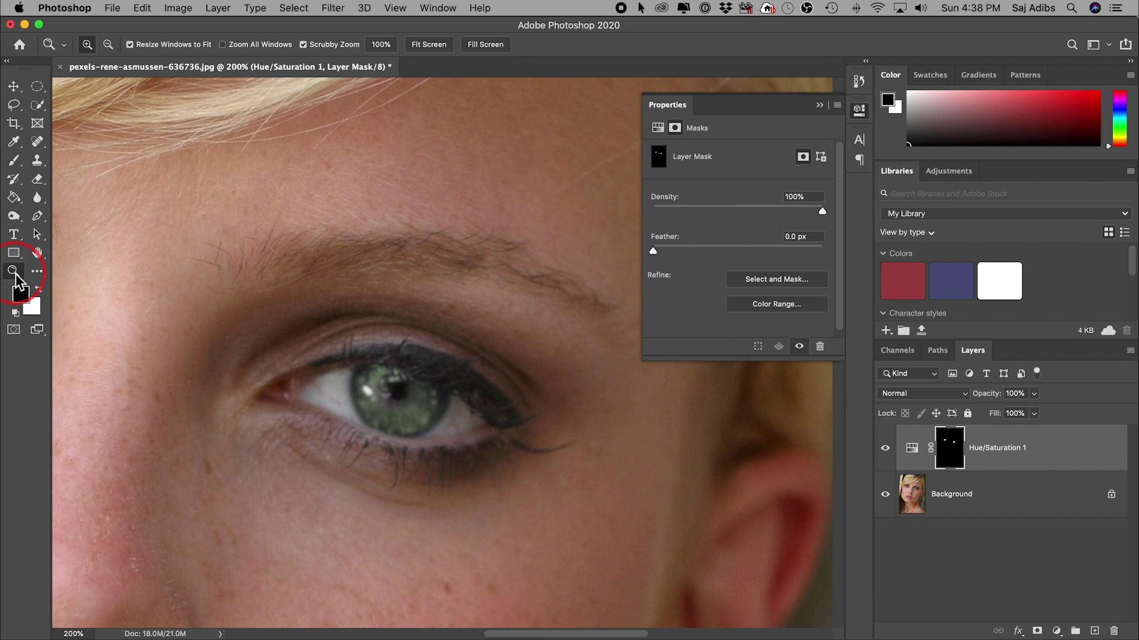
pyautogui.click(108, 45)
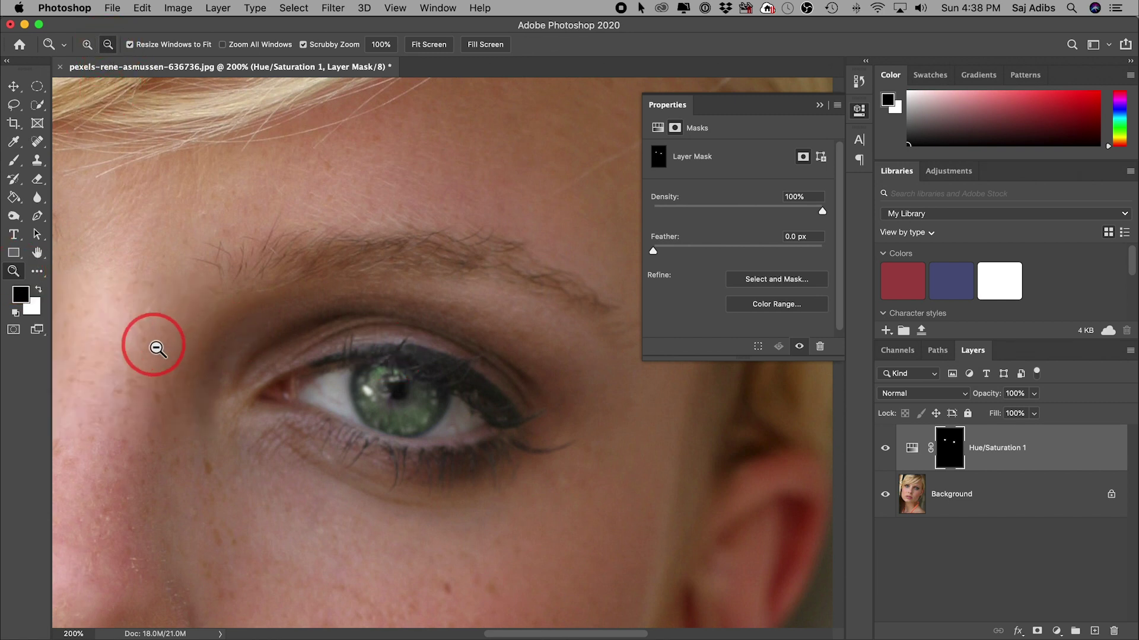
pyautogui.click(133, 344)
pyautogui.click(142, 336)
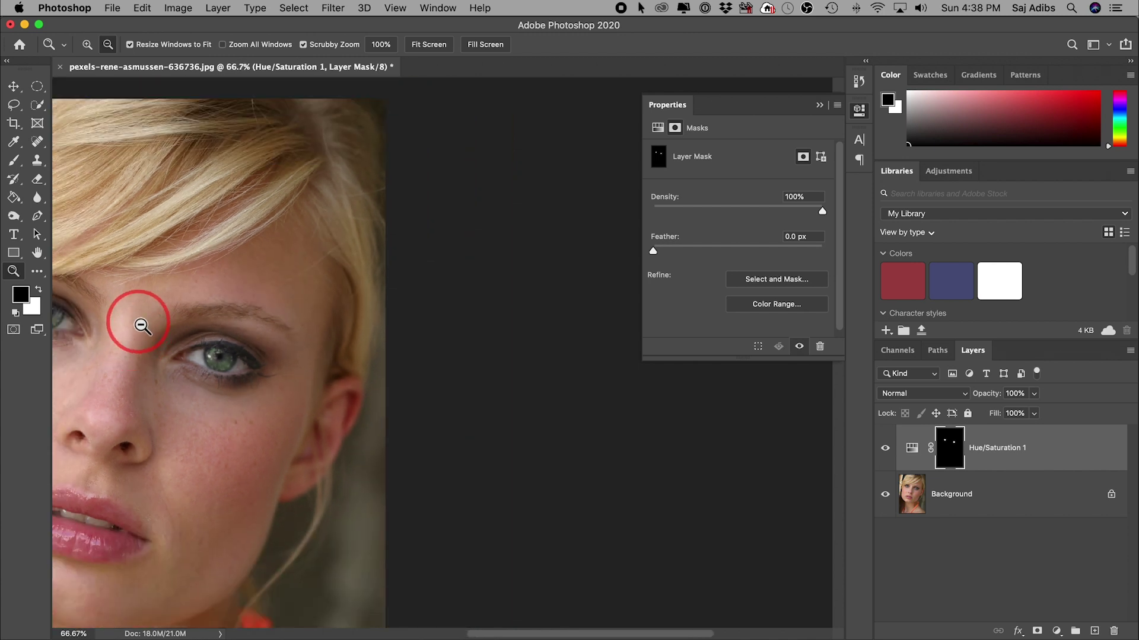
pyautogui.click(38, 253)
pyautogui.moveTo(147, 251); pyautogui.dragTo(415, 247)
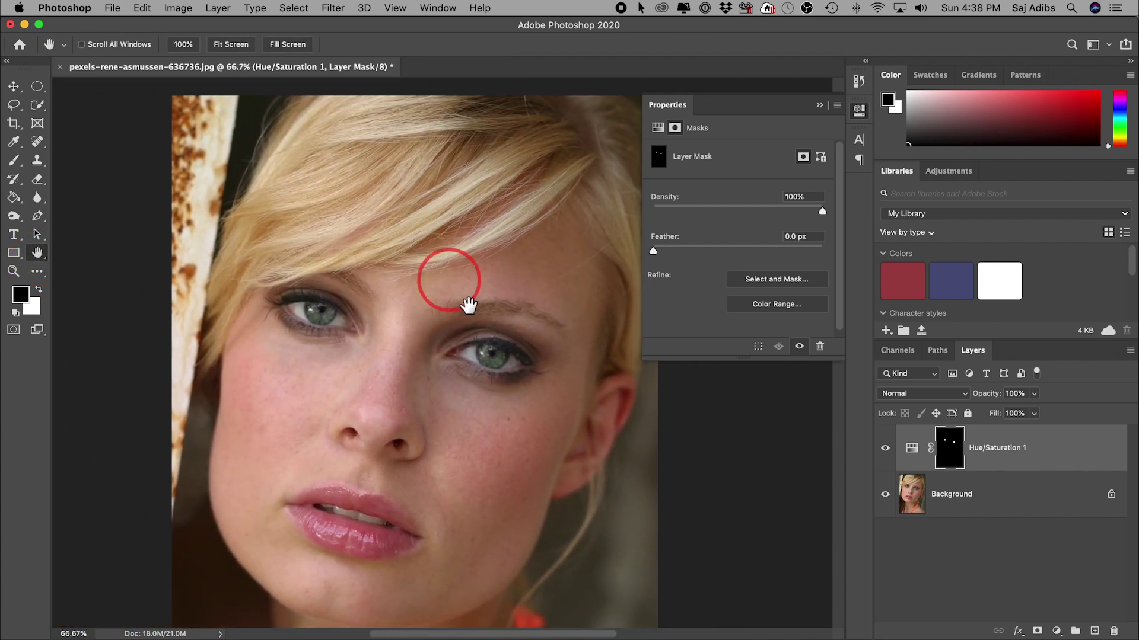
pyautogui.scroll(-1, 629, 478)
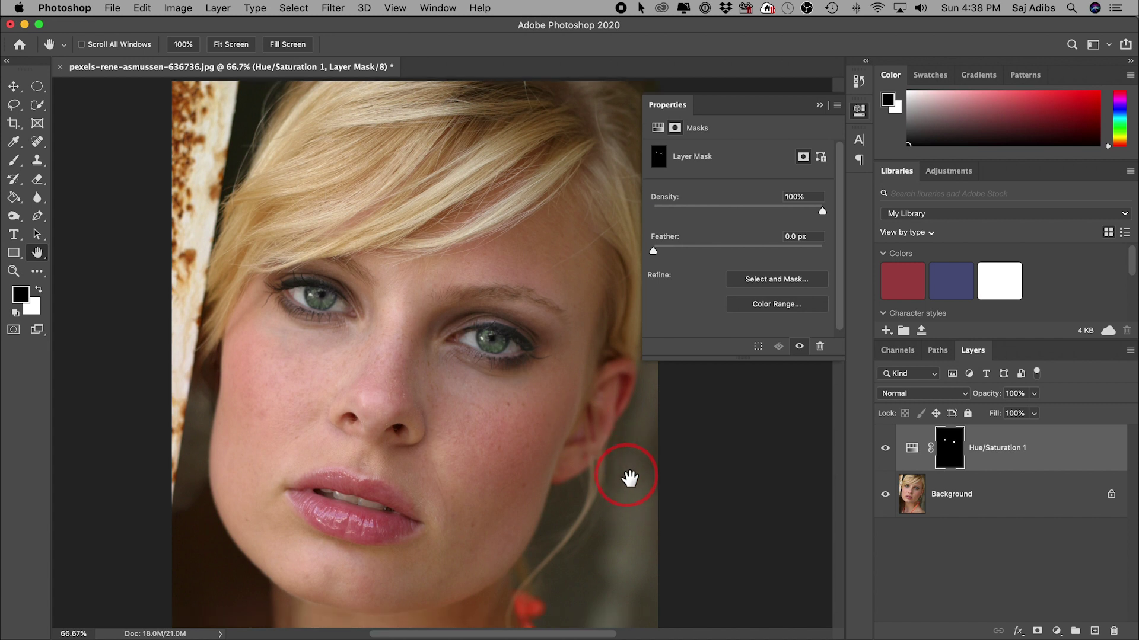
# - Toggle the Hue/Saturation 1 layer off and on to compare green eyes with the original blue
pyautogui.click(886, 449)
pyautogui.click(889, 455)
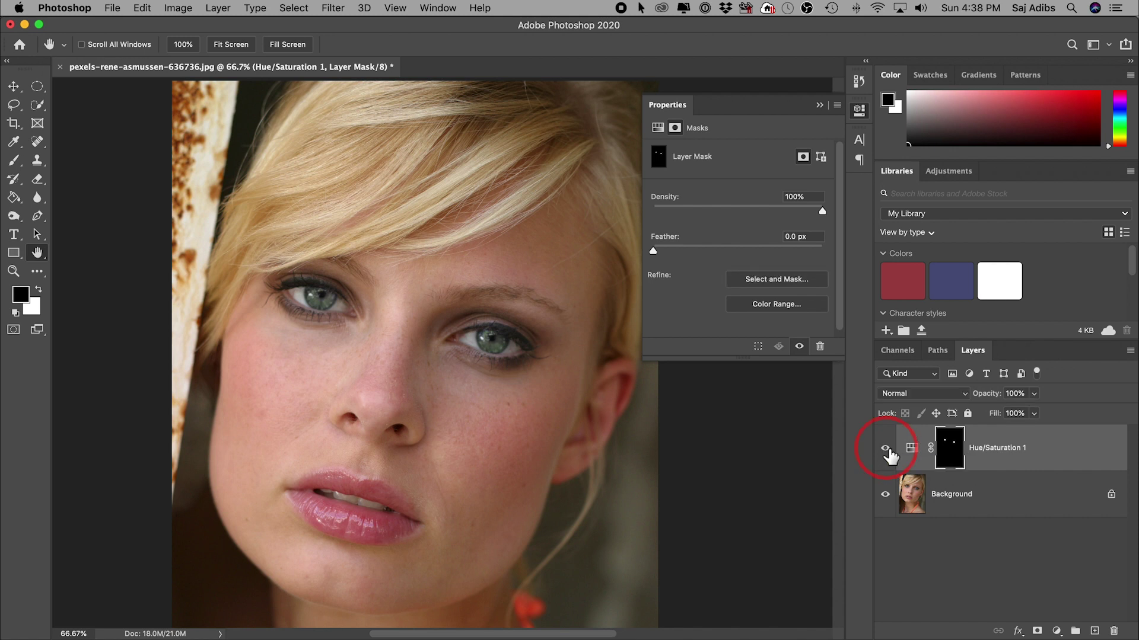
pyautogui.click(889, 455)
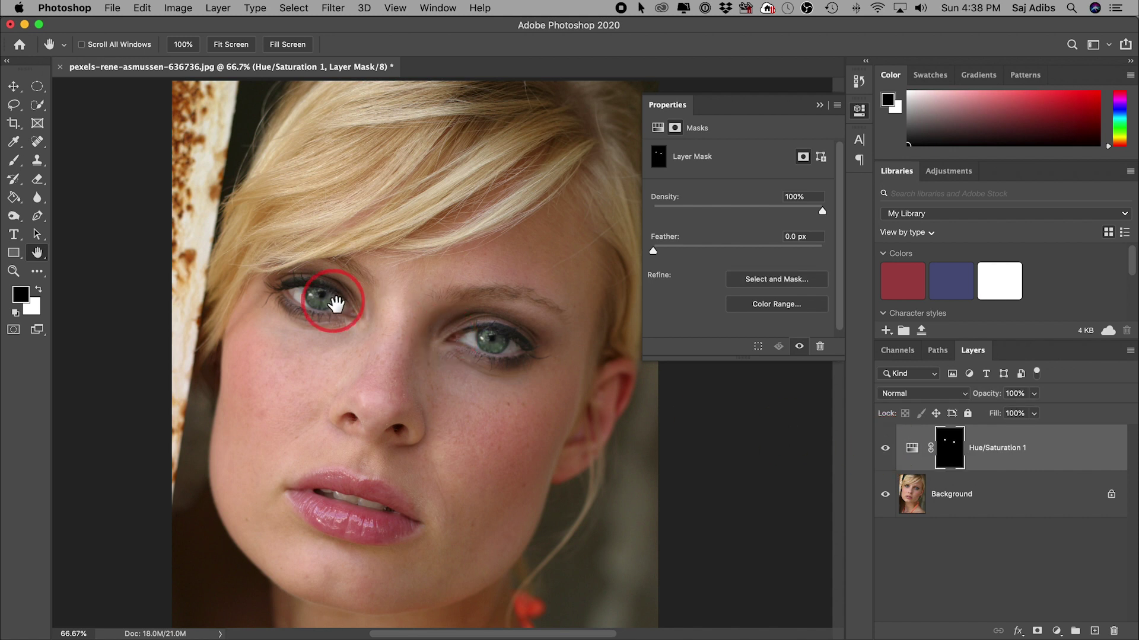